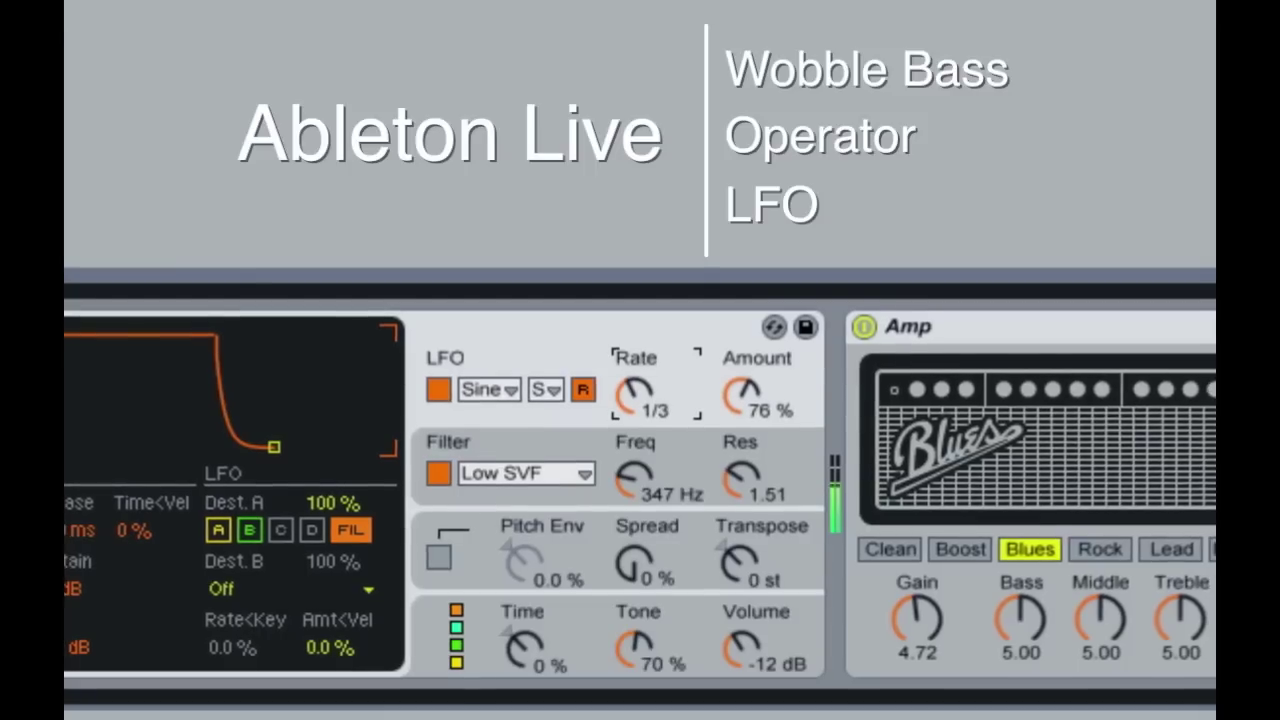
Add Operator from the Instruments browser as a new MIDI track.
left_click_drag(631, 400, 631, 385)
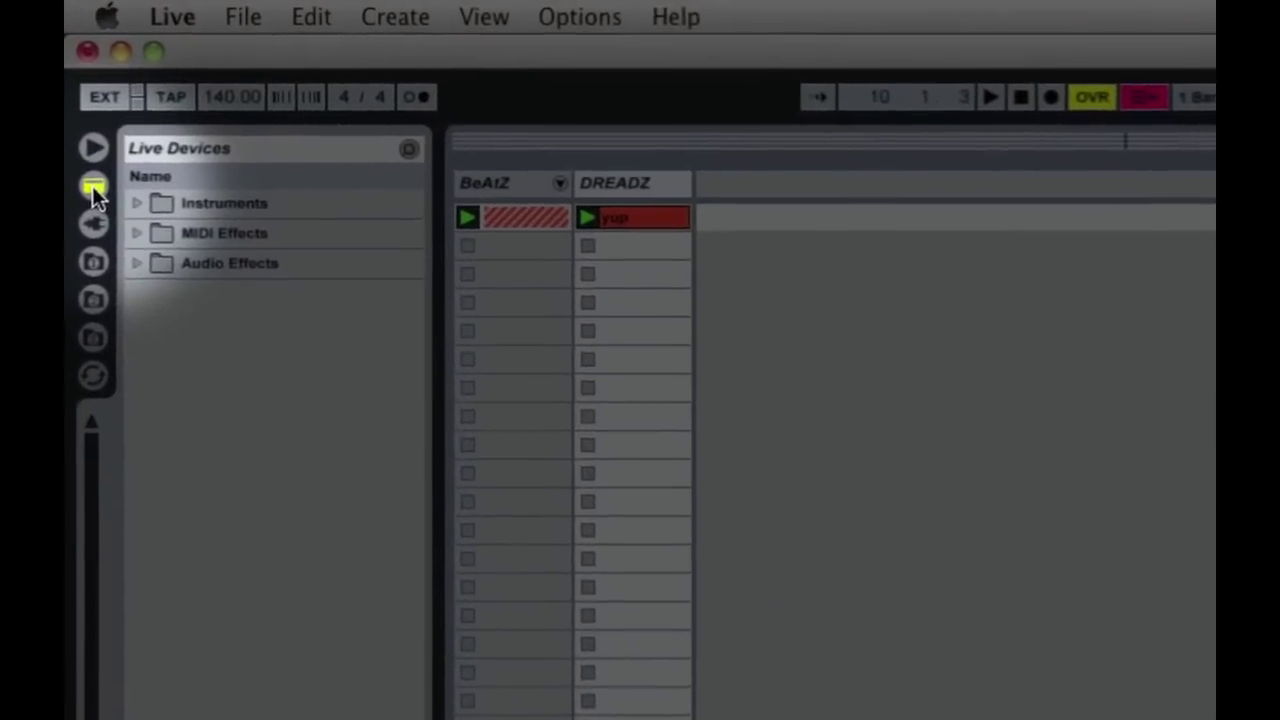
left_click(135, 203)
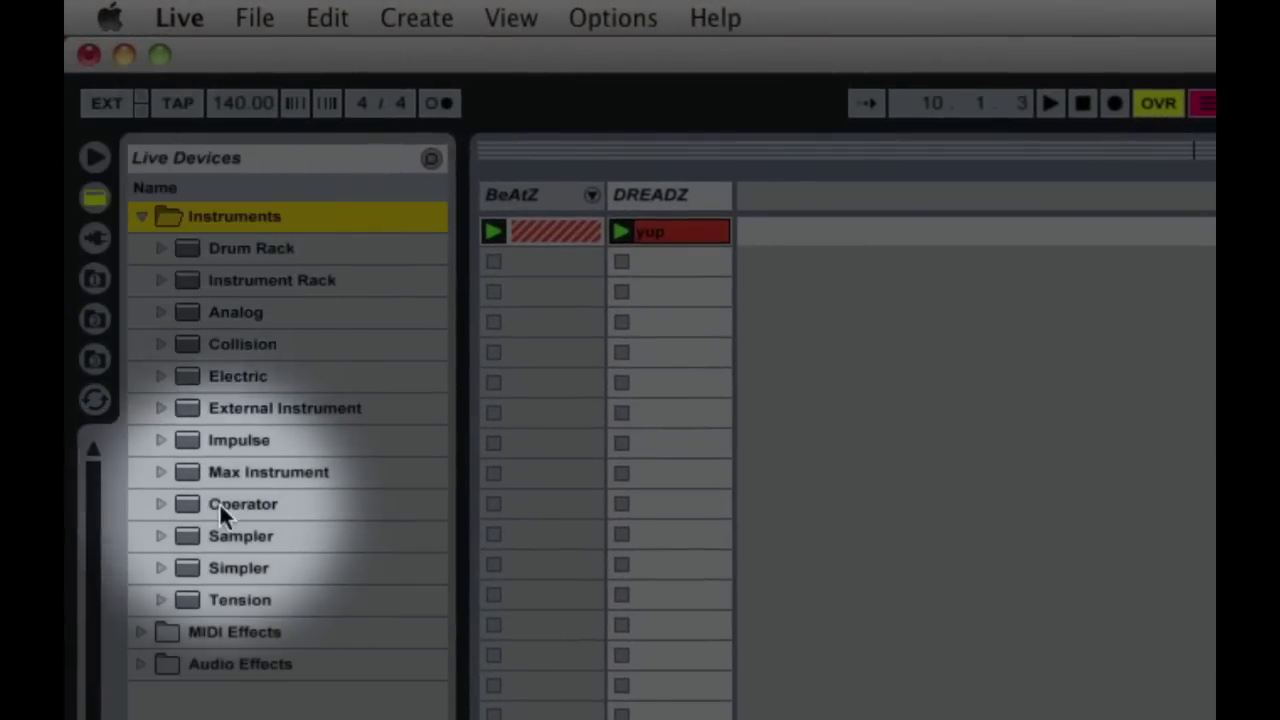
left_click(235, 504)
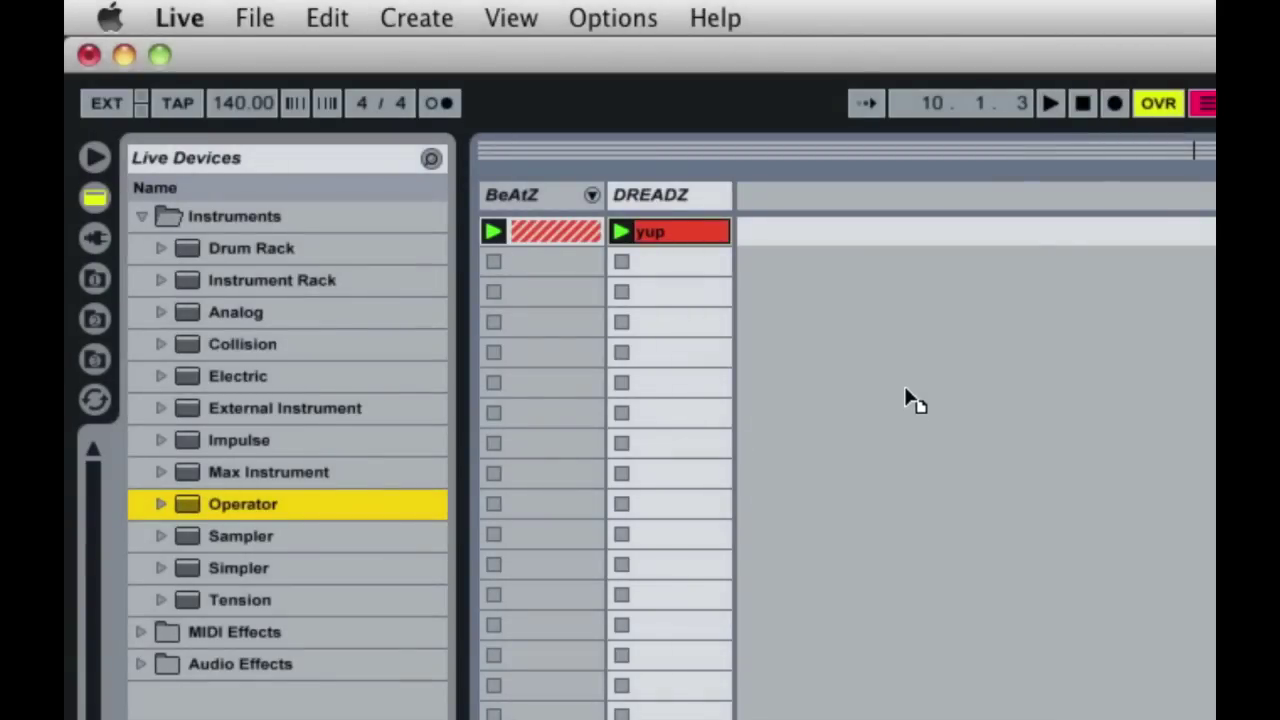
left_click_drag(910, 398, 908, 398)
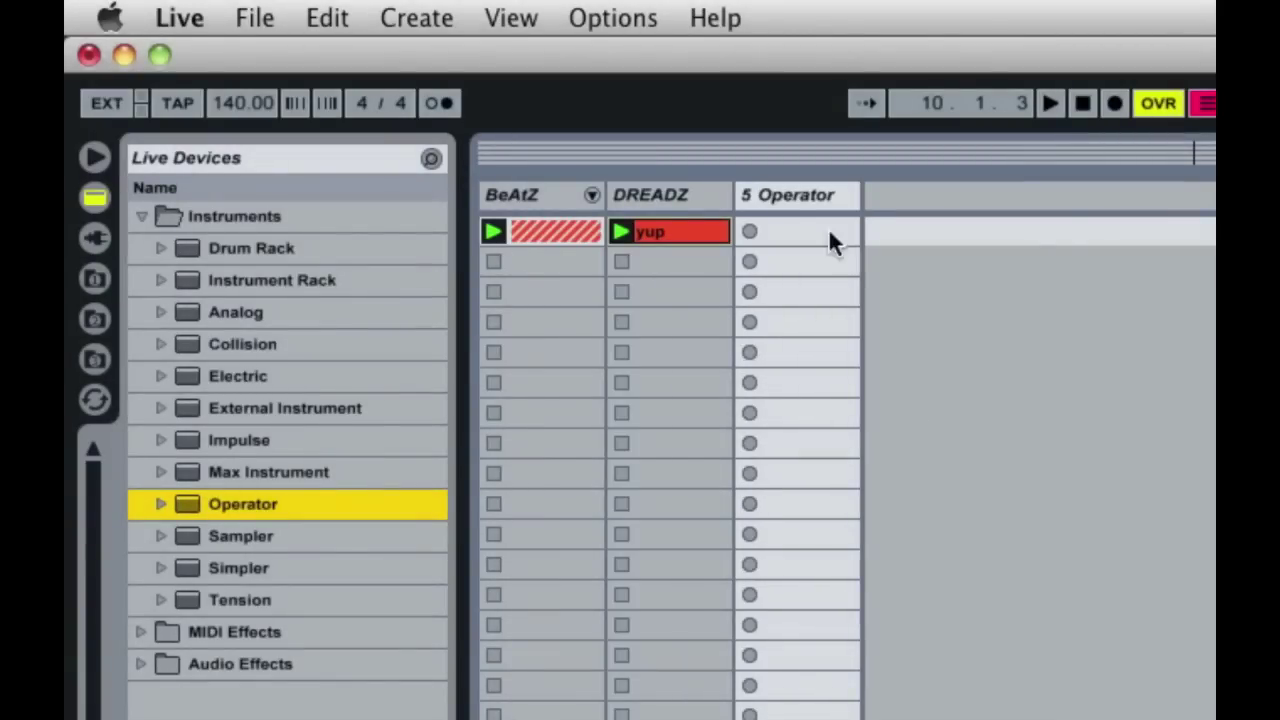
Rename the new Operator track to 'Wobble Bass'.
left_click(785, 195)
key("super+r")
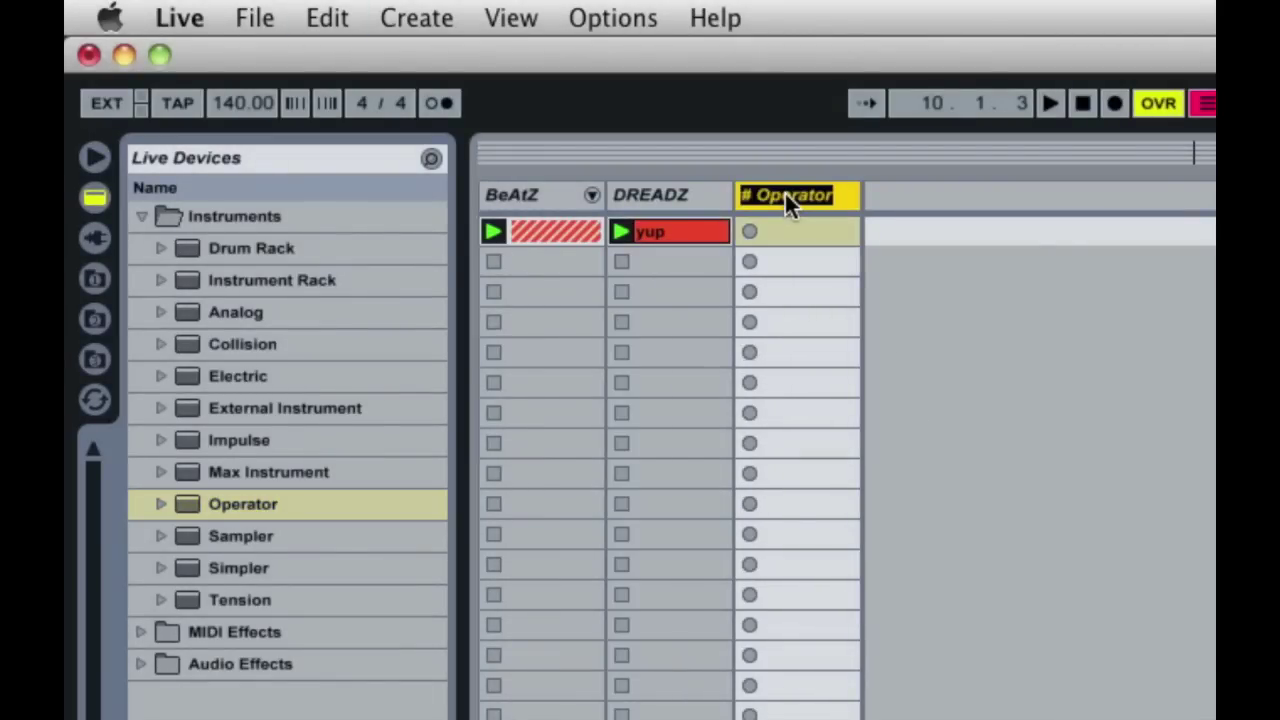
type("Wobble Bass")
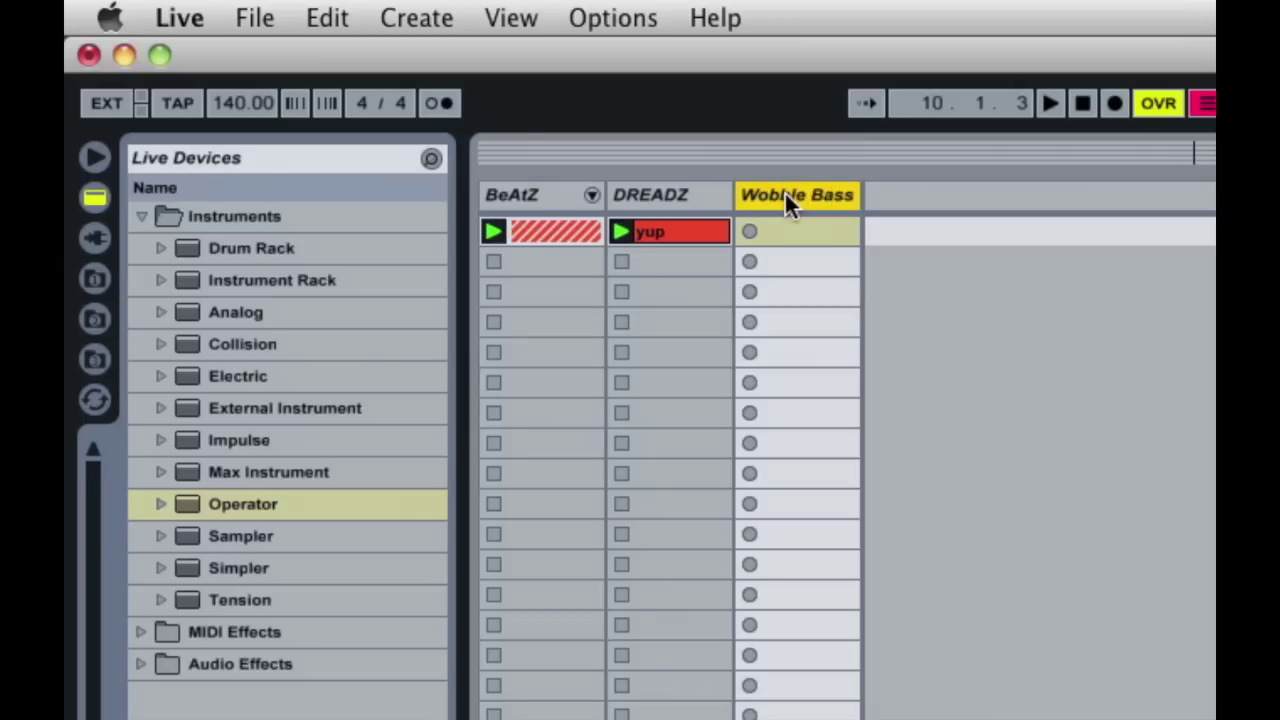
key("Return")
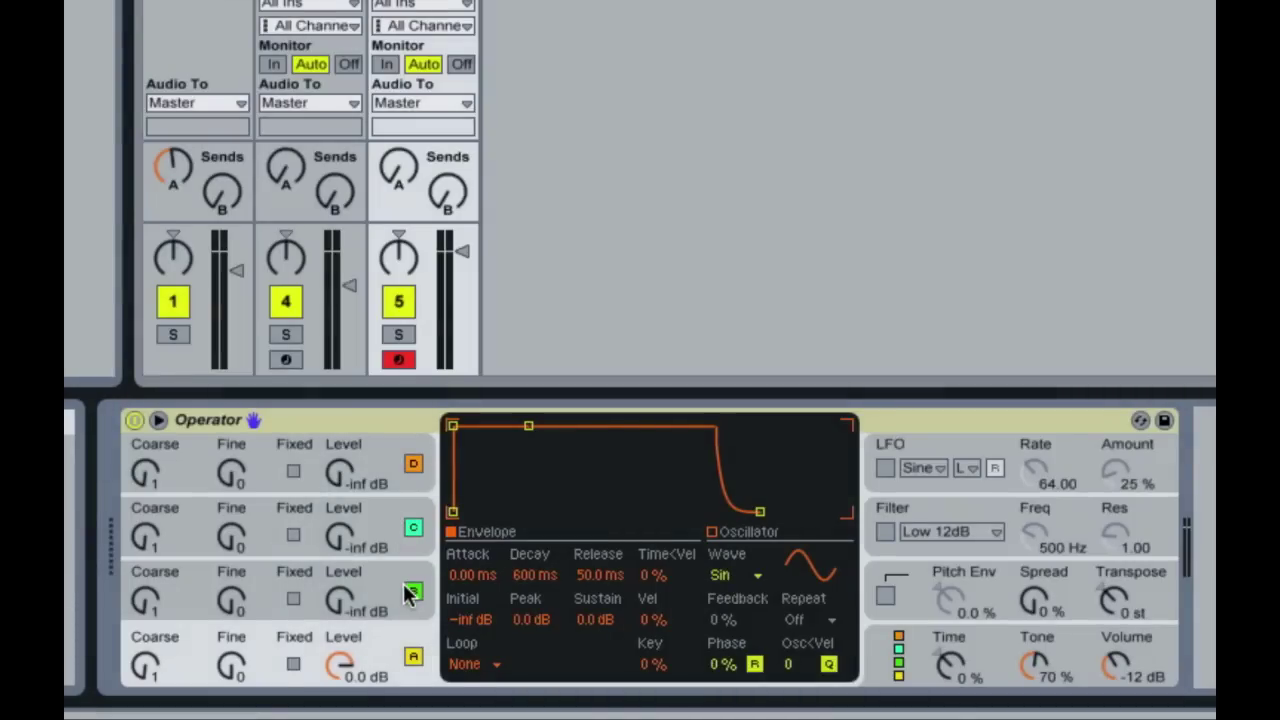
Turn off oscillators C and D, give oscillator A a Square D wave, and nudge the track volume.
left_click(413, 527)
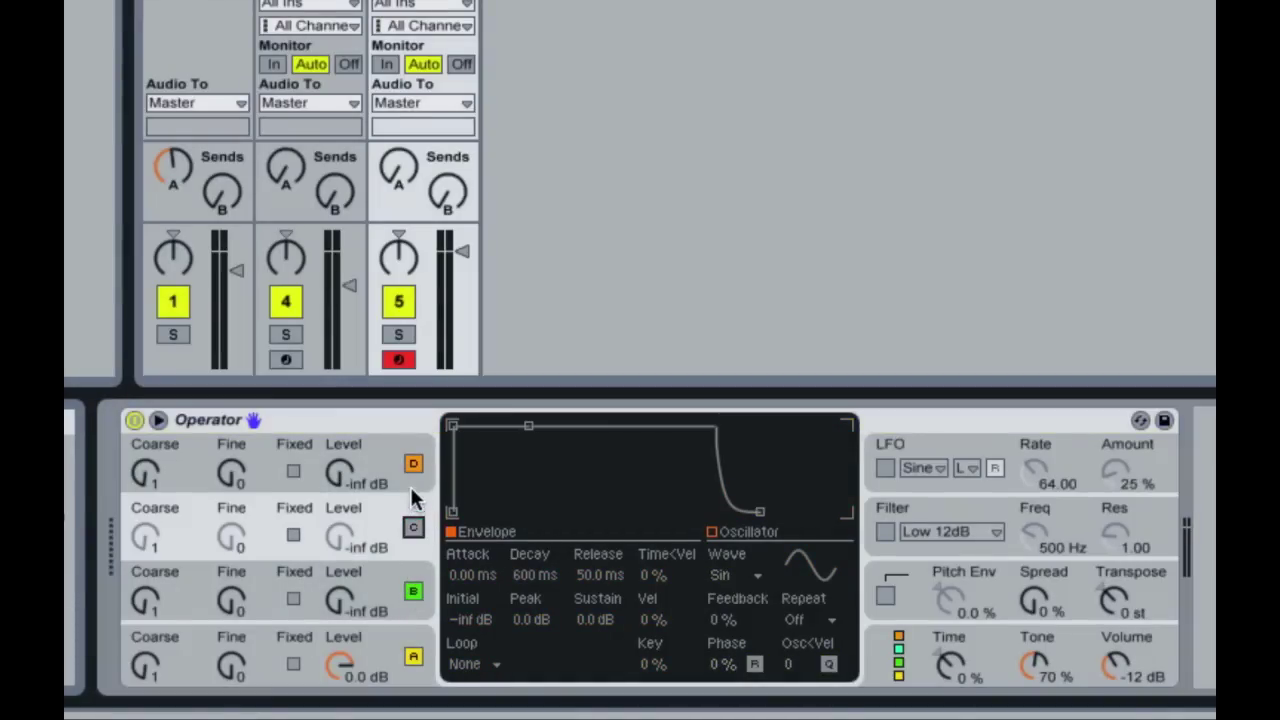
left_click(413, 464)
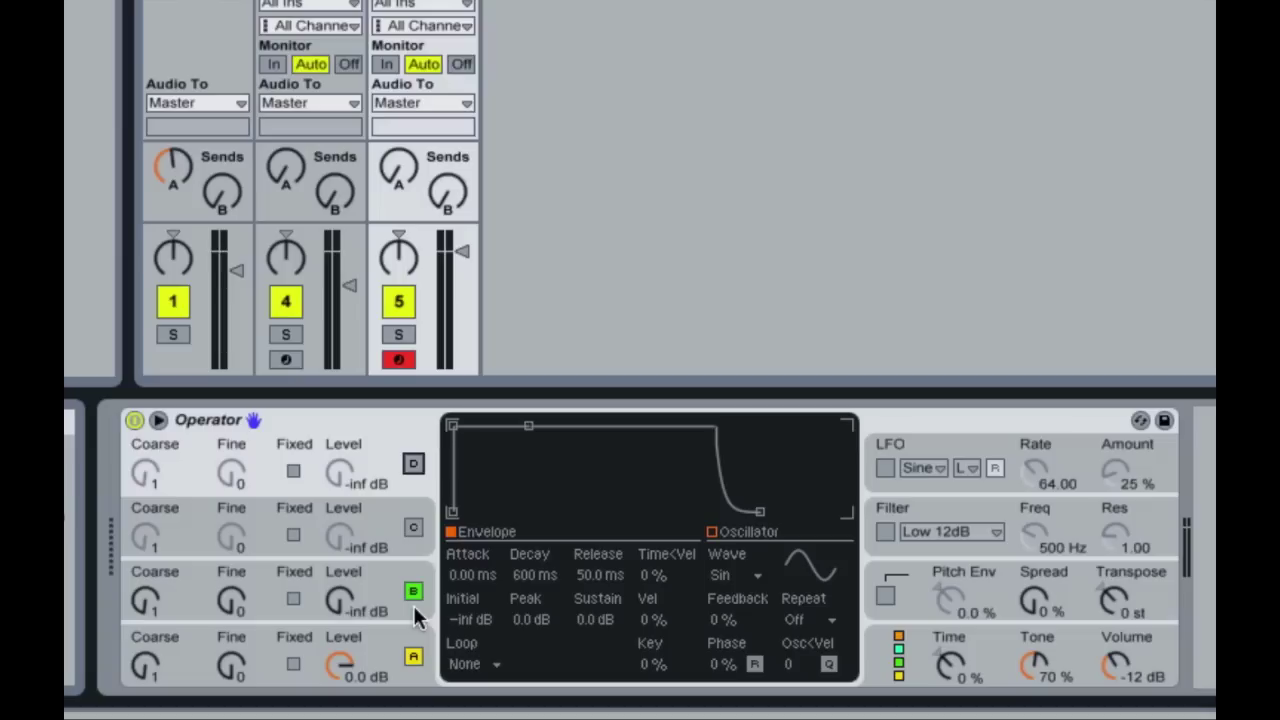
left_click(382, 653)
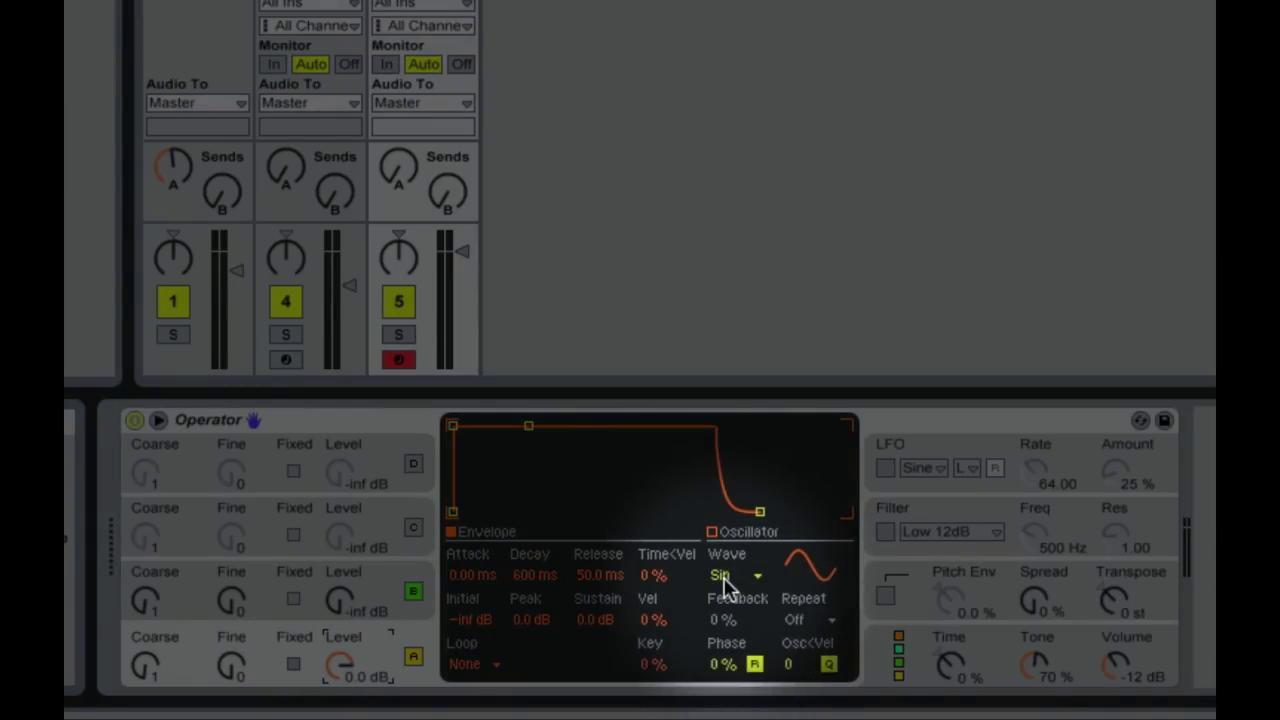
left_click(736, 578)
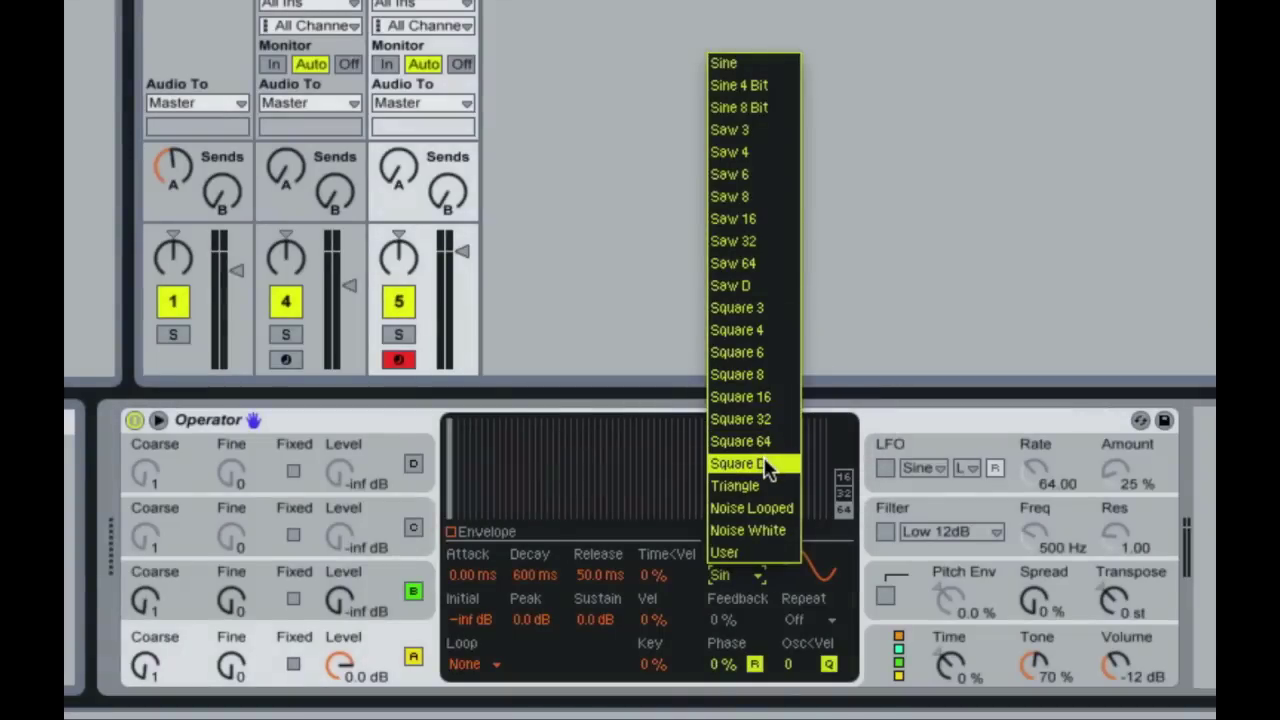
left_click(766, 464)
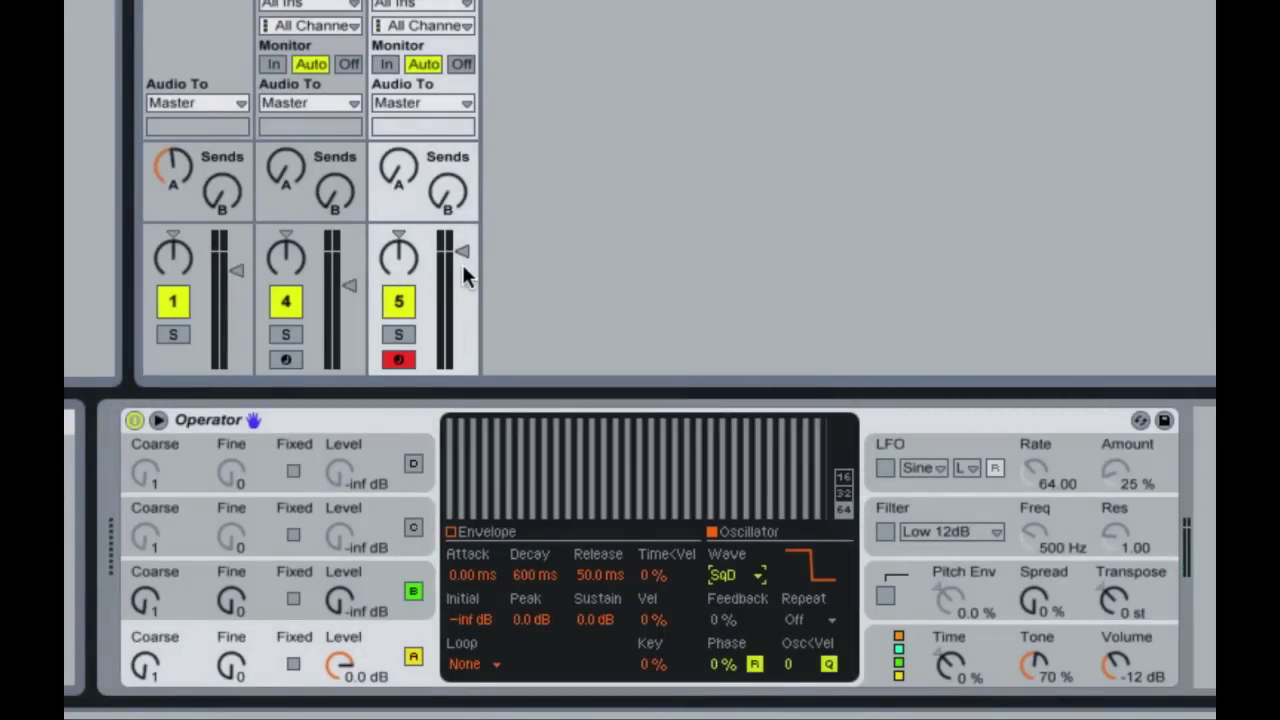
left_click_drag(463, 268, 463, 300)
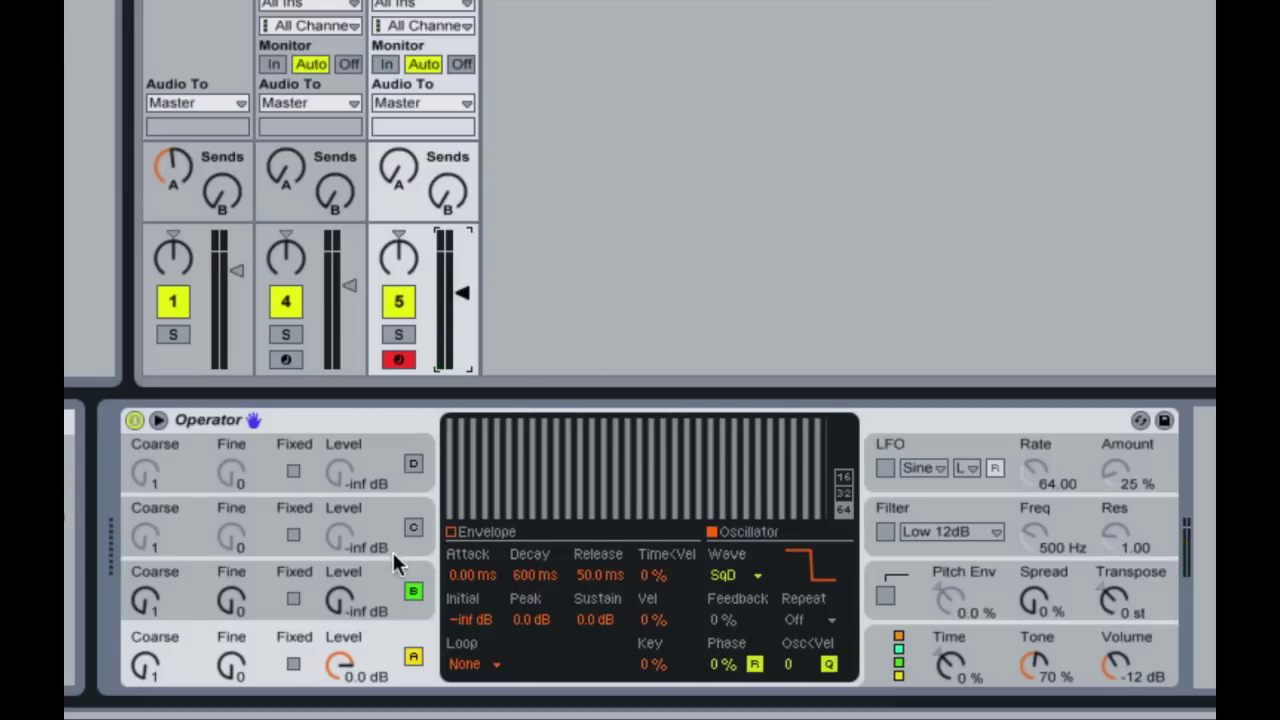
Raise oscillator B to 0.0 dB, try Square D, revert to Sine, then set its level to -2.5 dB.
left_click_drag(340, 604, 340, 560)
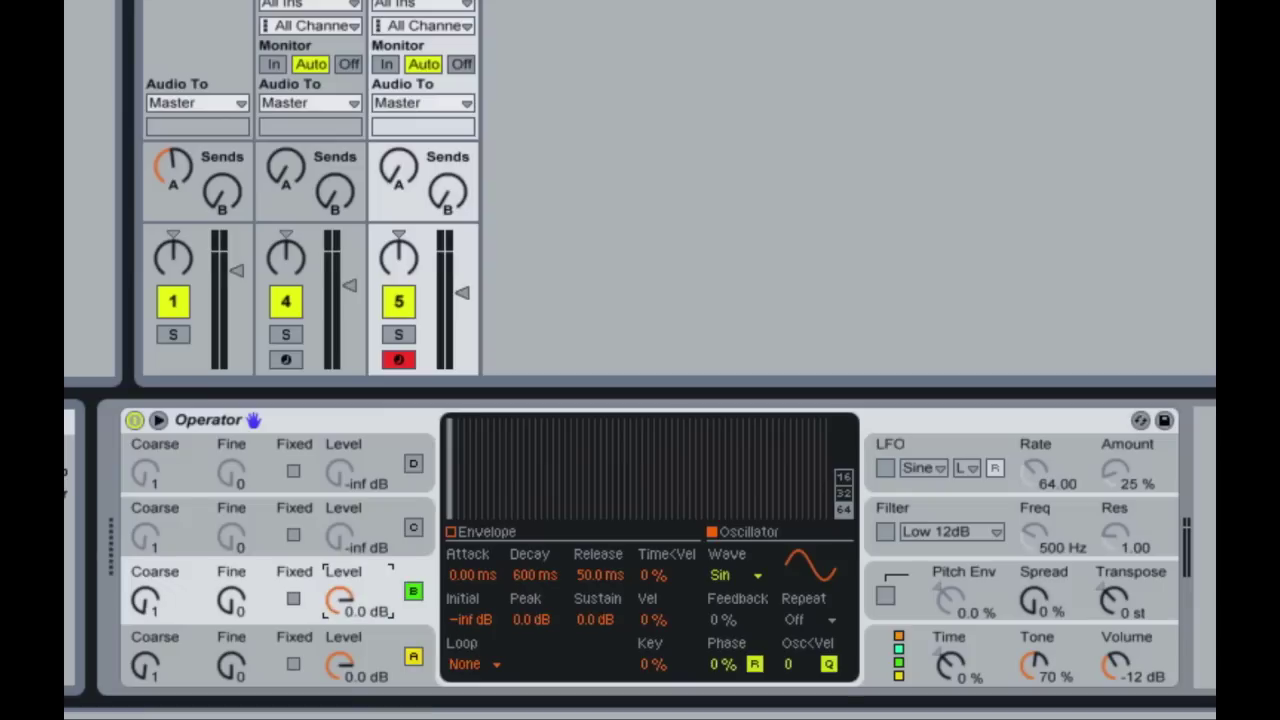
left_click(731, 580)
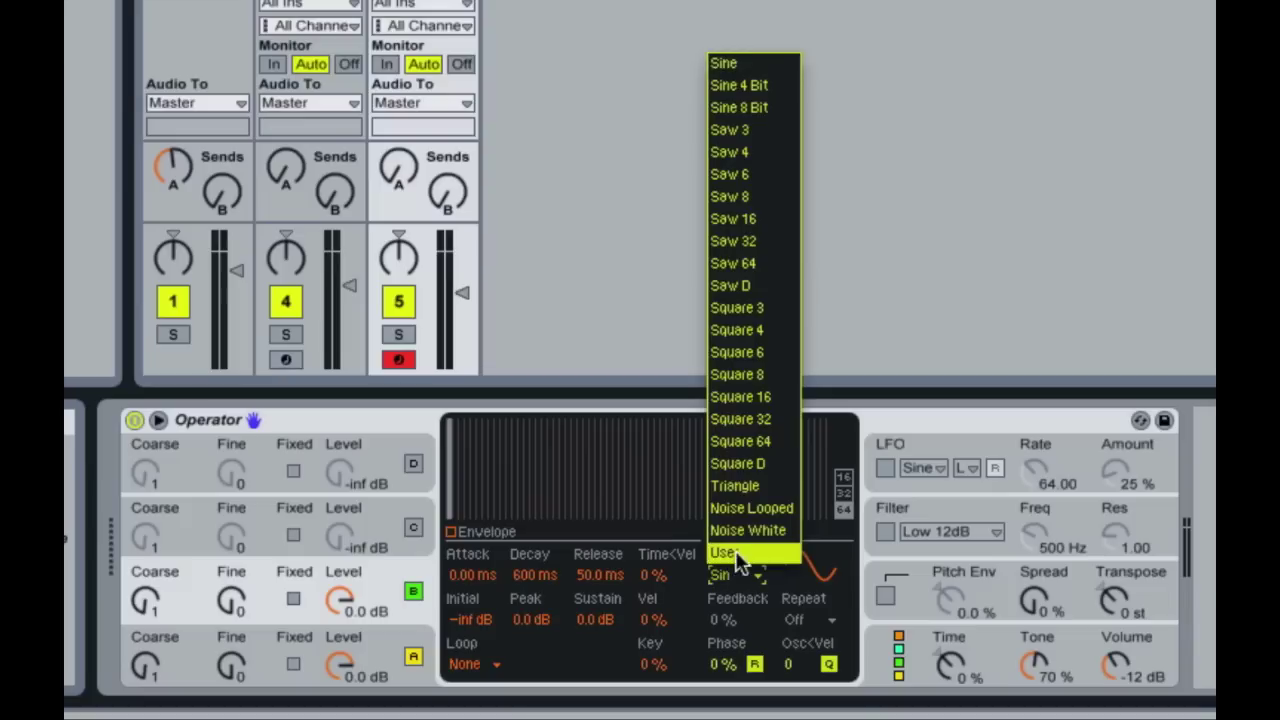
left_click(745, 460)
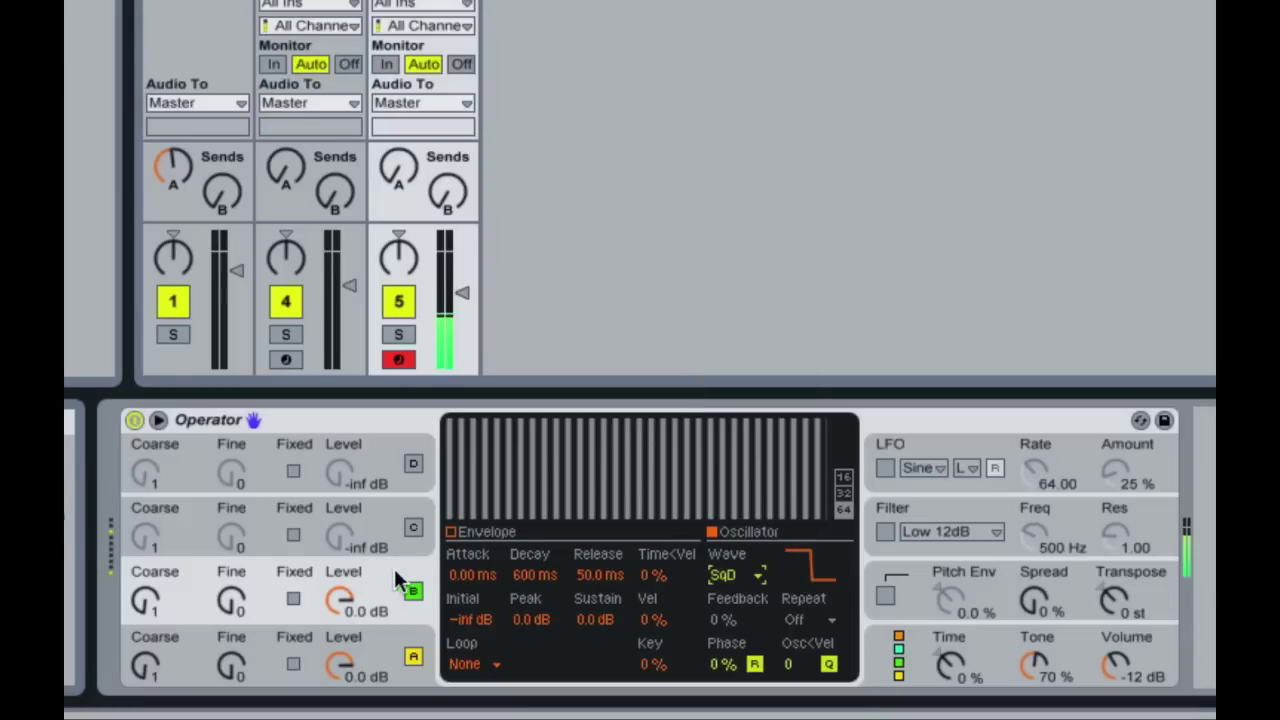
left_click(712, 578)
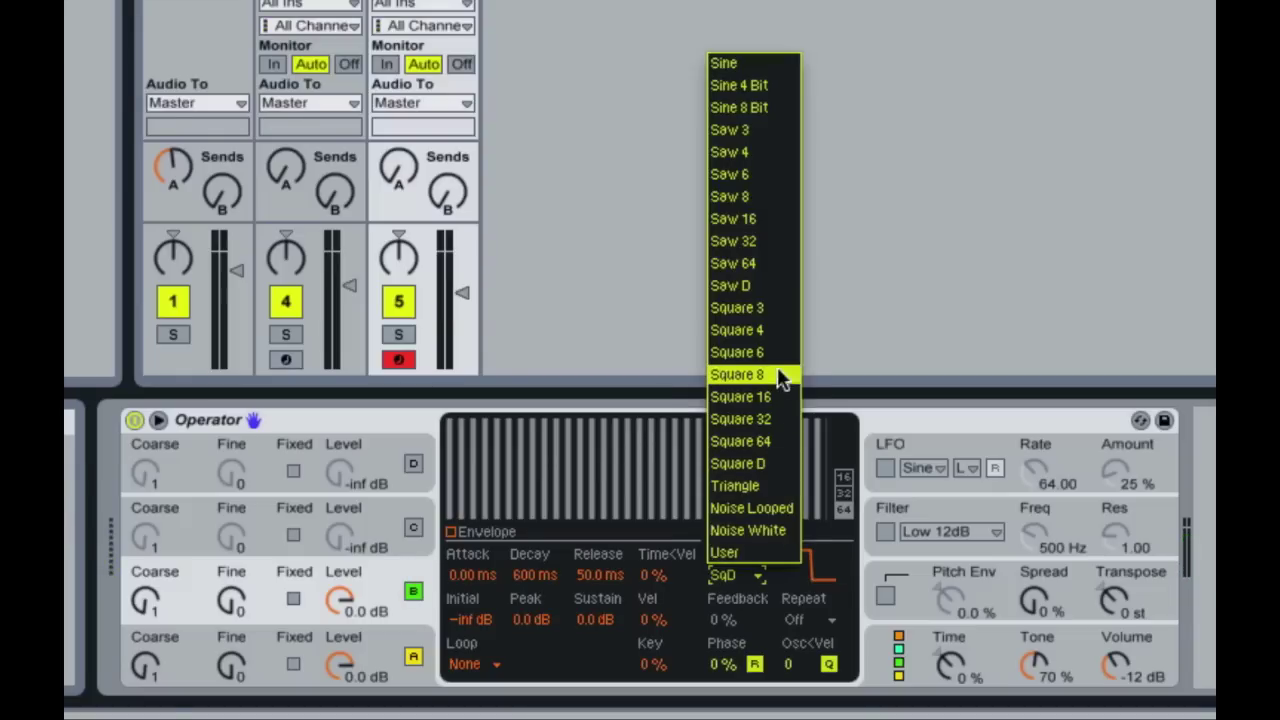
left_click(760, 62)
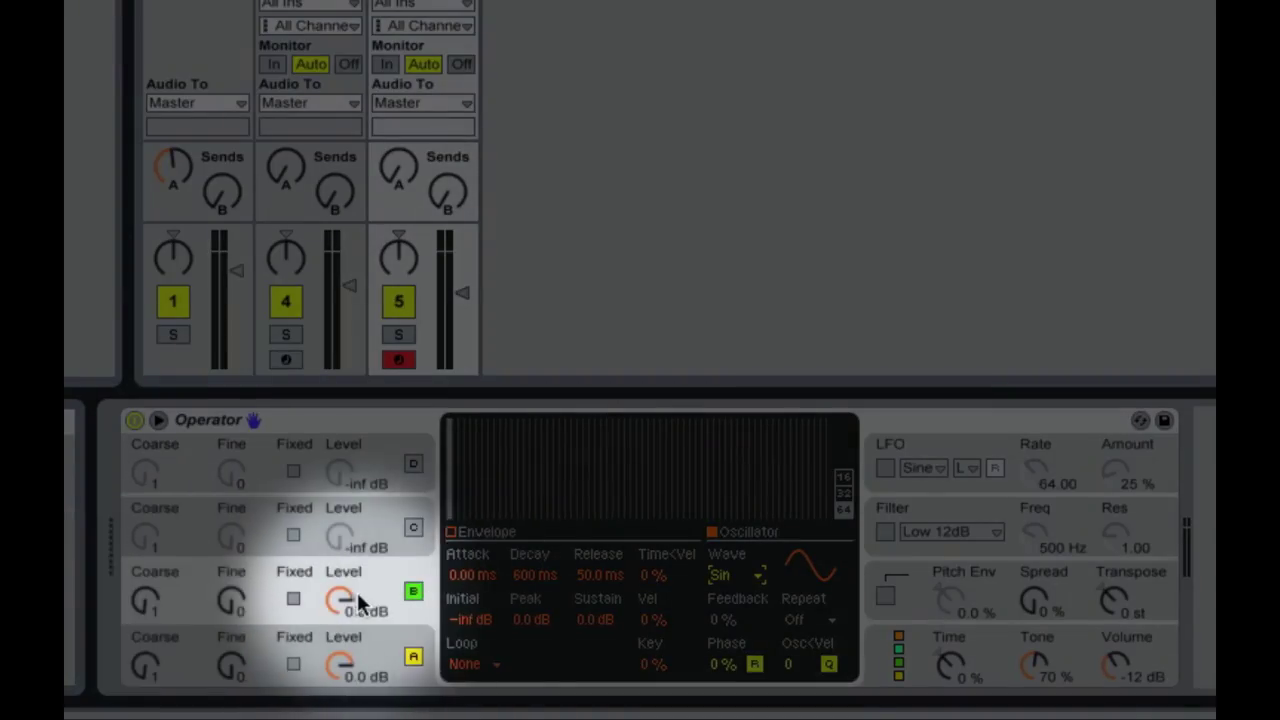
left_click_drag(340, 598, 340, 604)
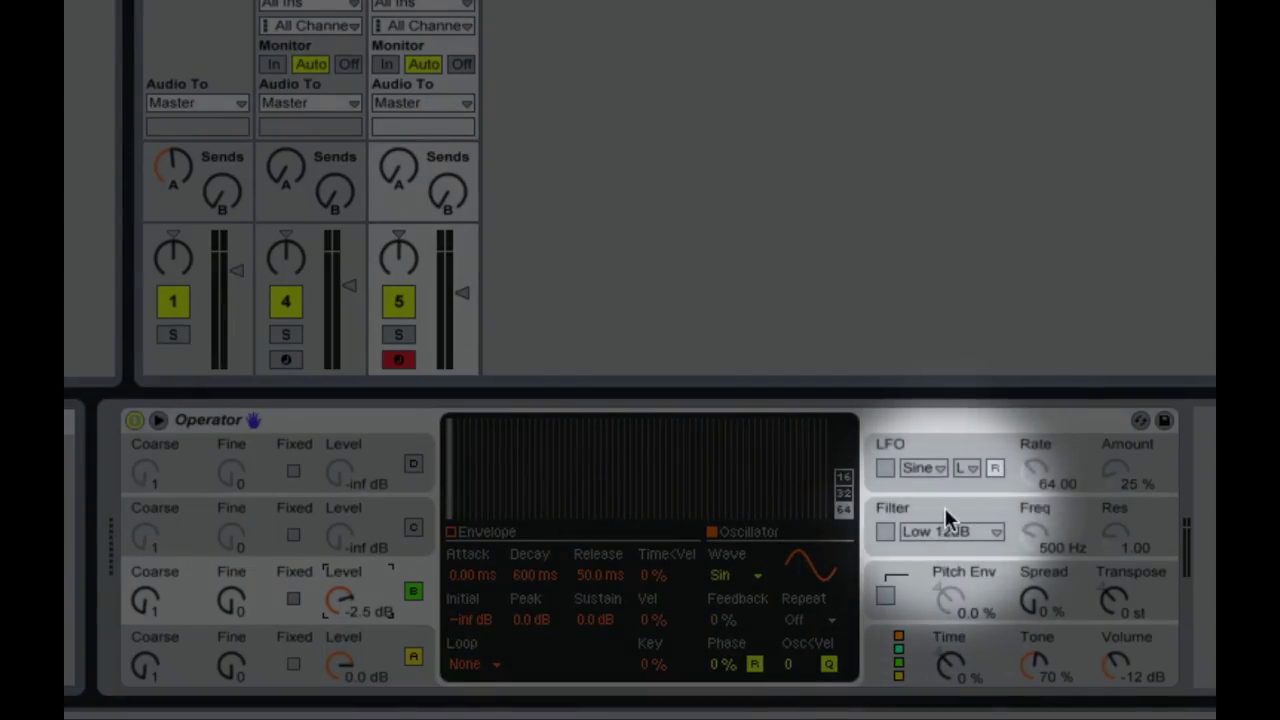
Enable Operator's filter as a Low SVF with 298 Hz cutoff and 1.51 resonance.
left_click(905, 518)
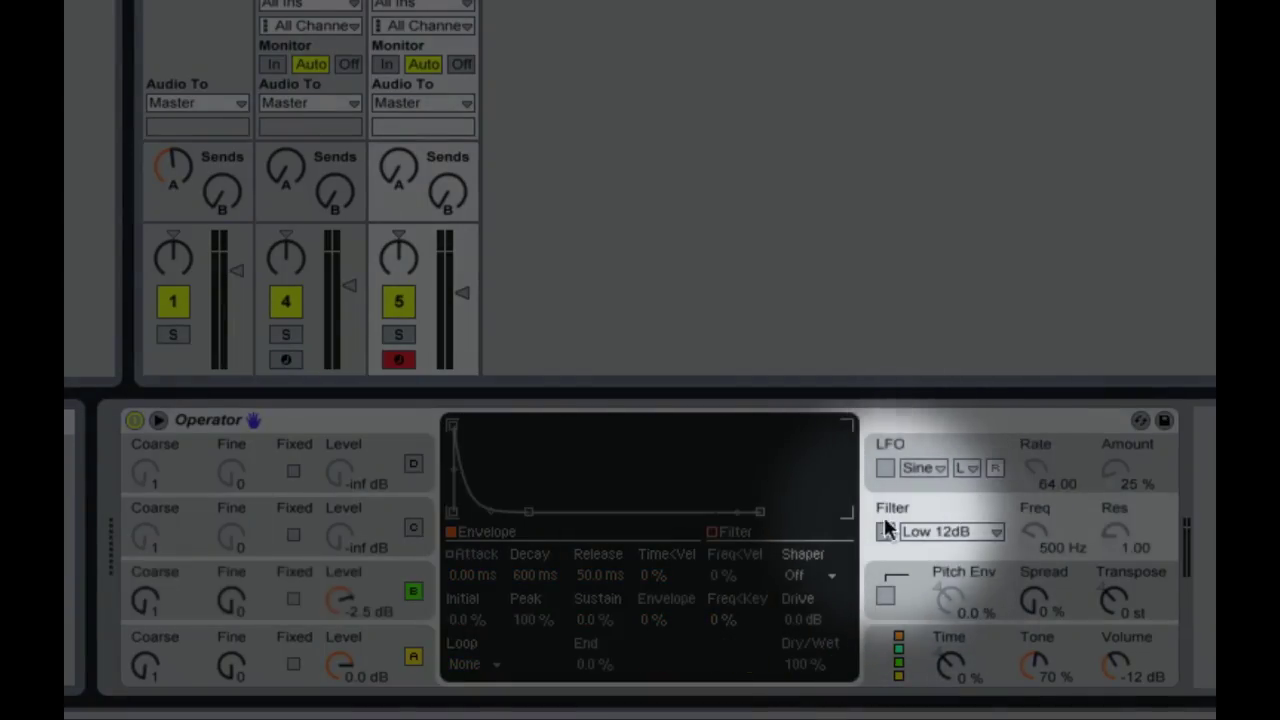
left_click(885, 531)
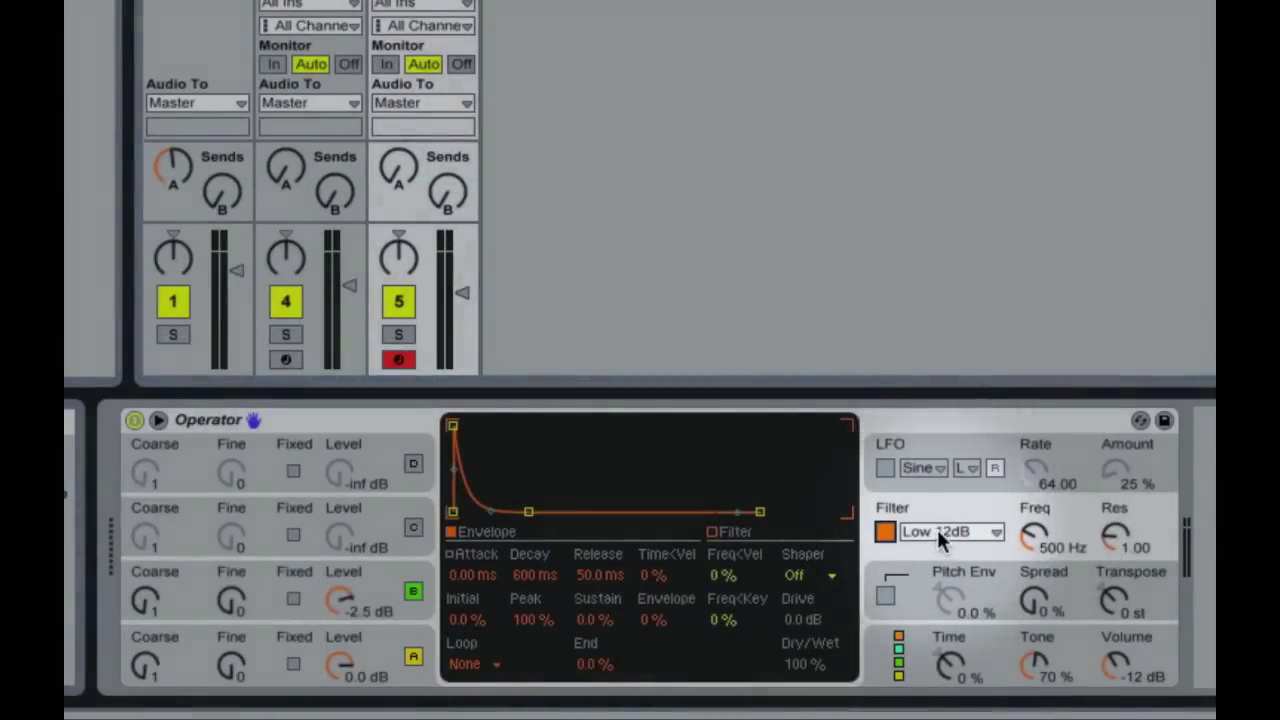
left_click(938, 530)
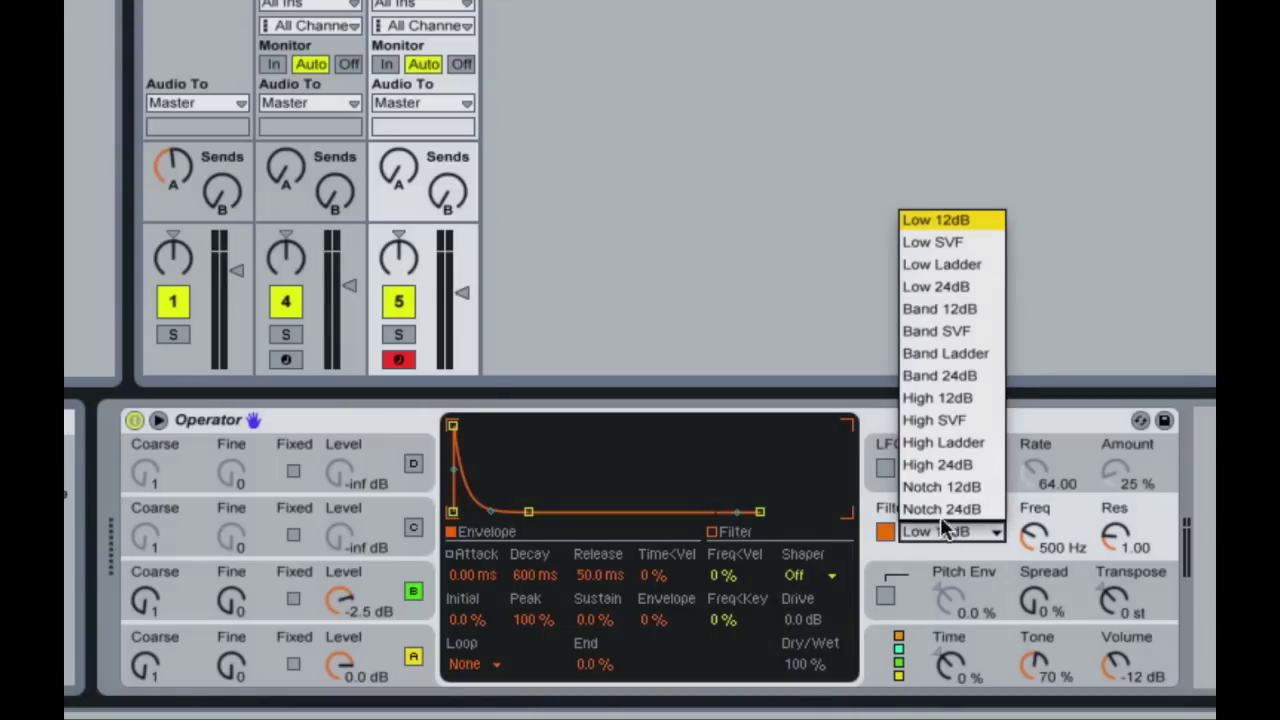
left_click(965, 240)
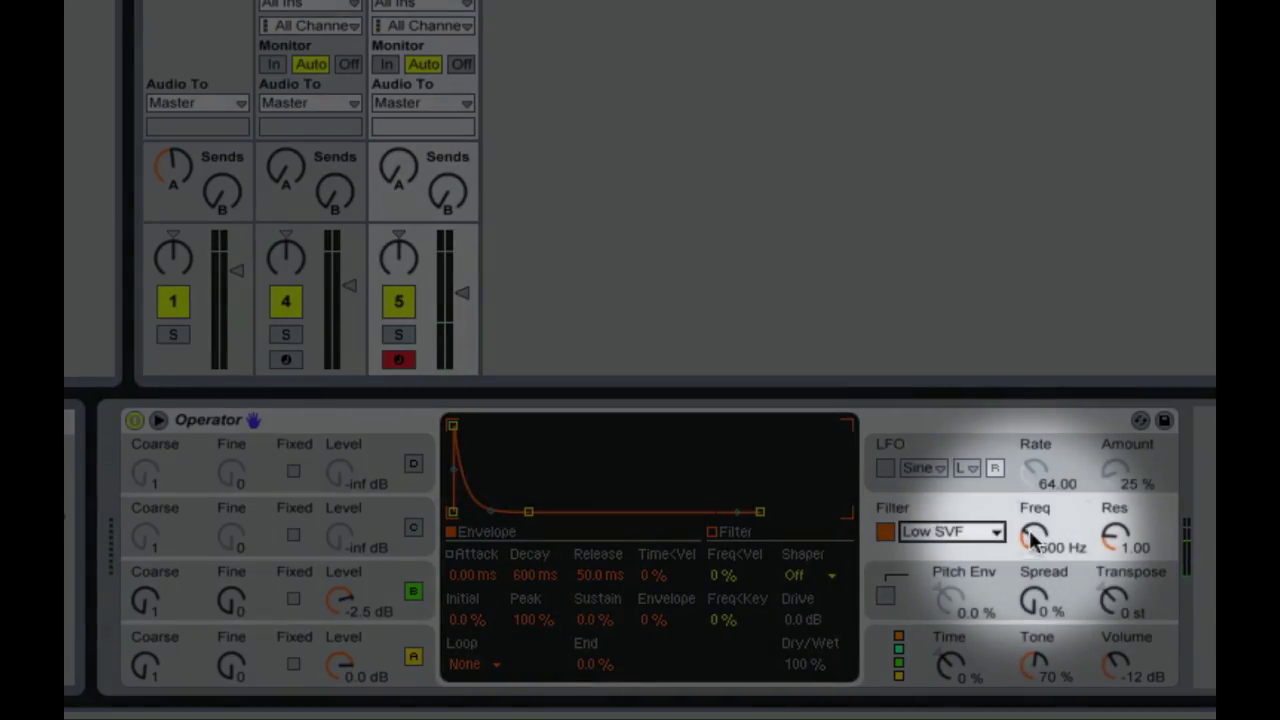
left_click_drag(1034, 537, 1034, 556)
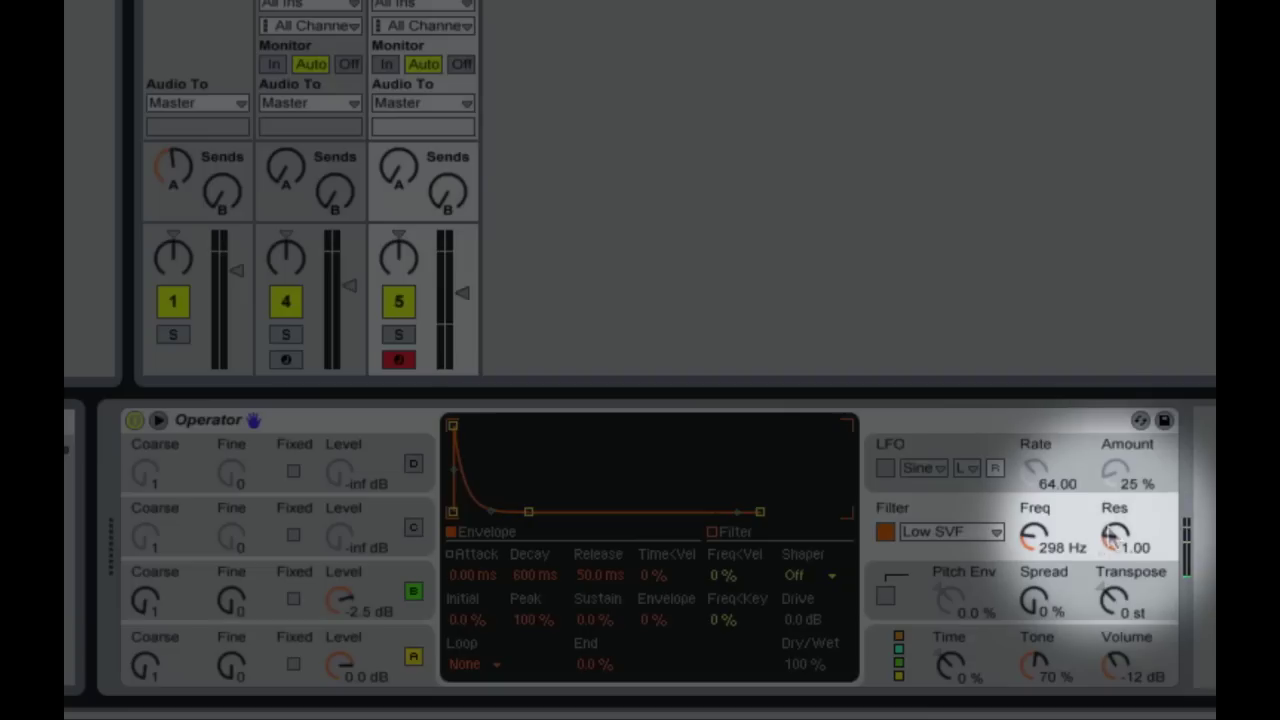
left_click_drag(1112, 537, 1112, 515)
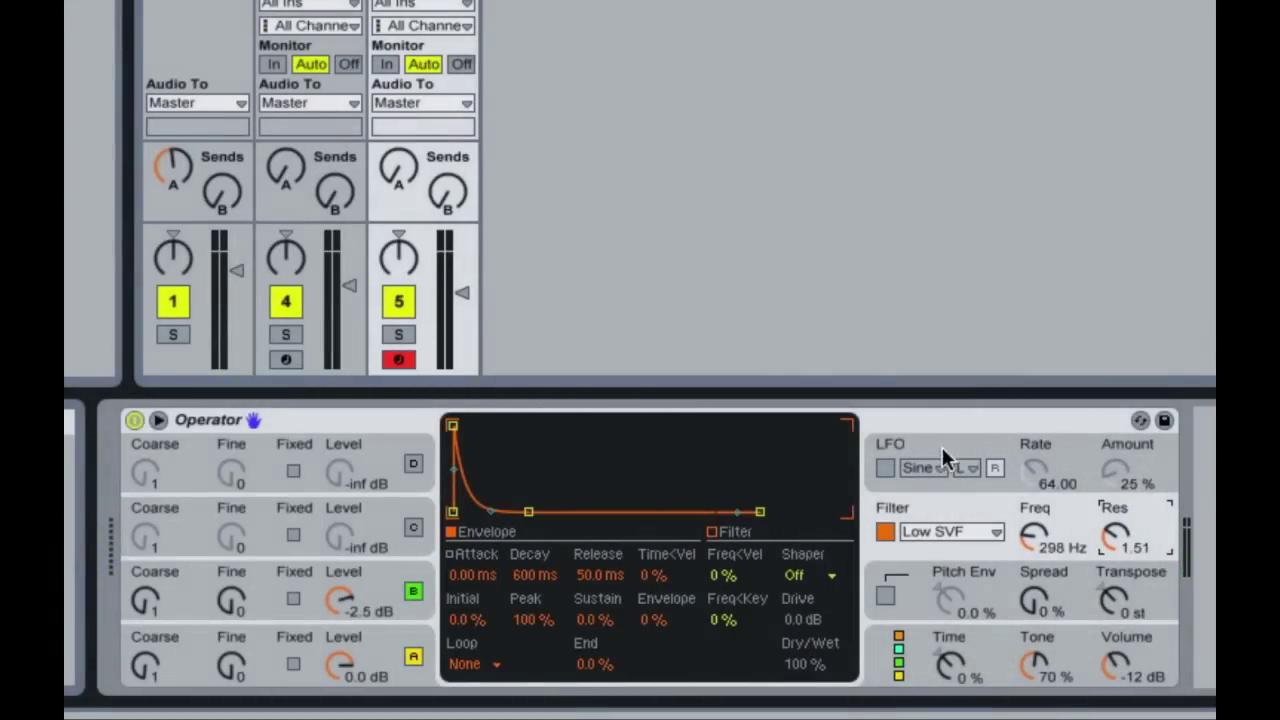
Switch on the LFO, route it only to the filter, and set its amount to 76%.
left_click(931, 441)
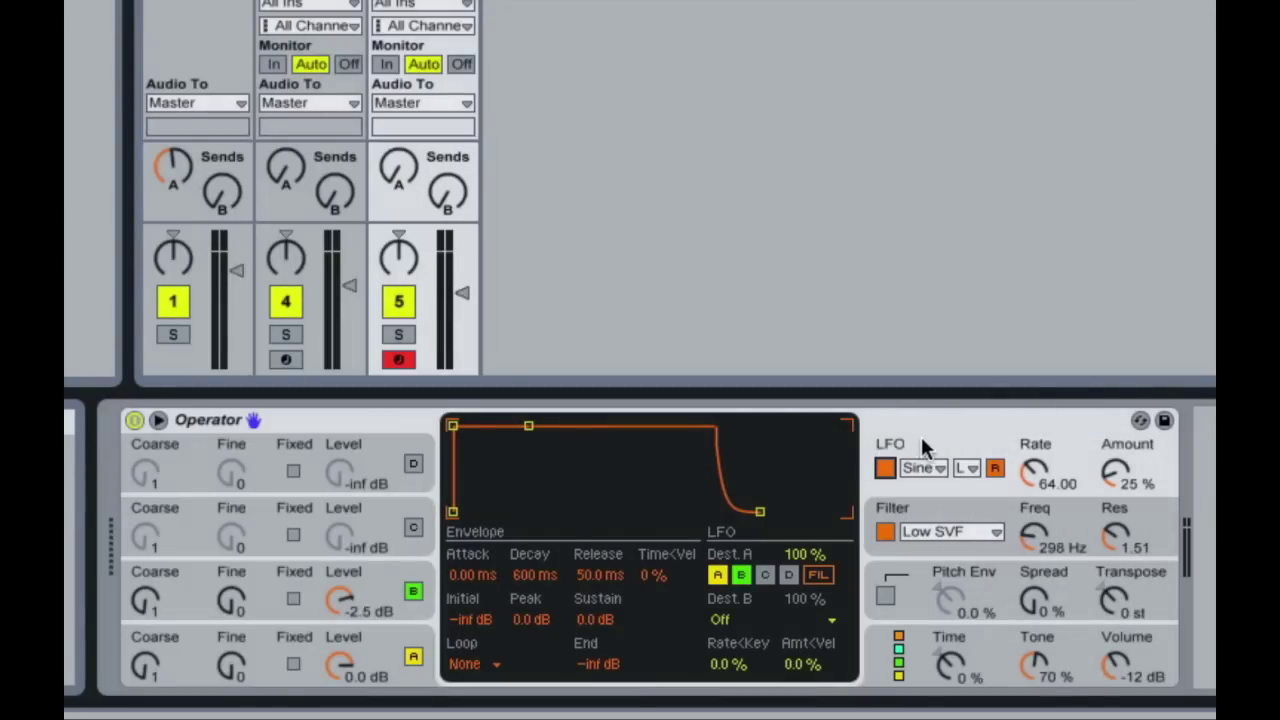
left_click(718, 576)
left_click(741, 575)
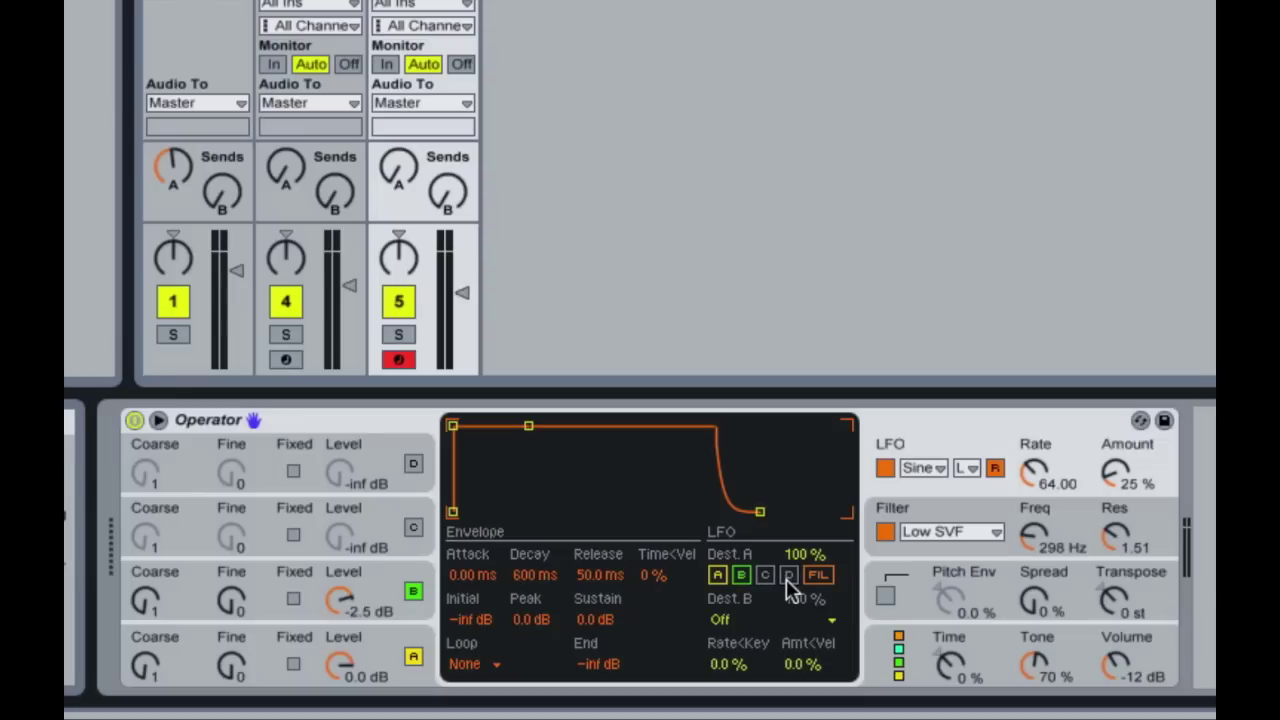
left_click(817, 576)
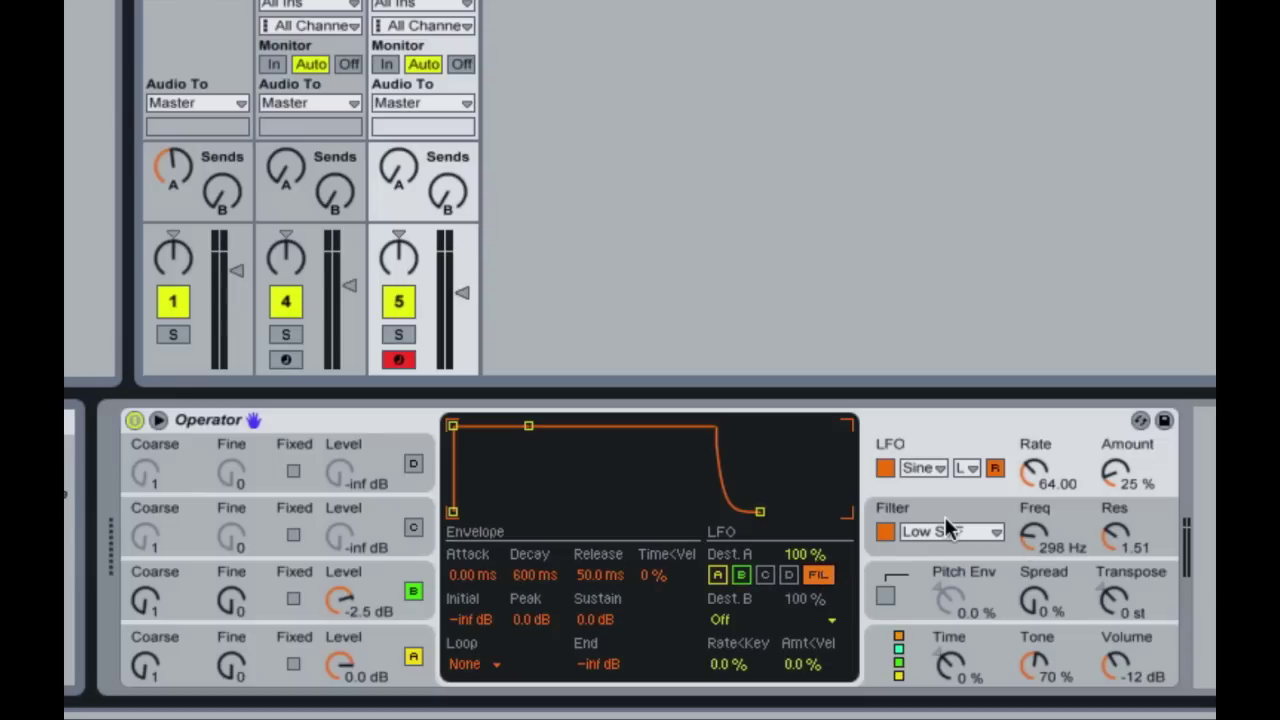
left_click(1115, 478)
left_click_drag(1115, 480, 1115, 467)
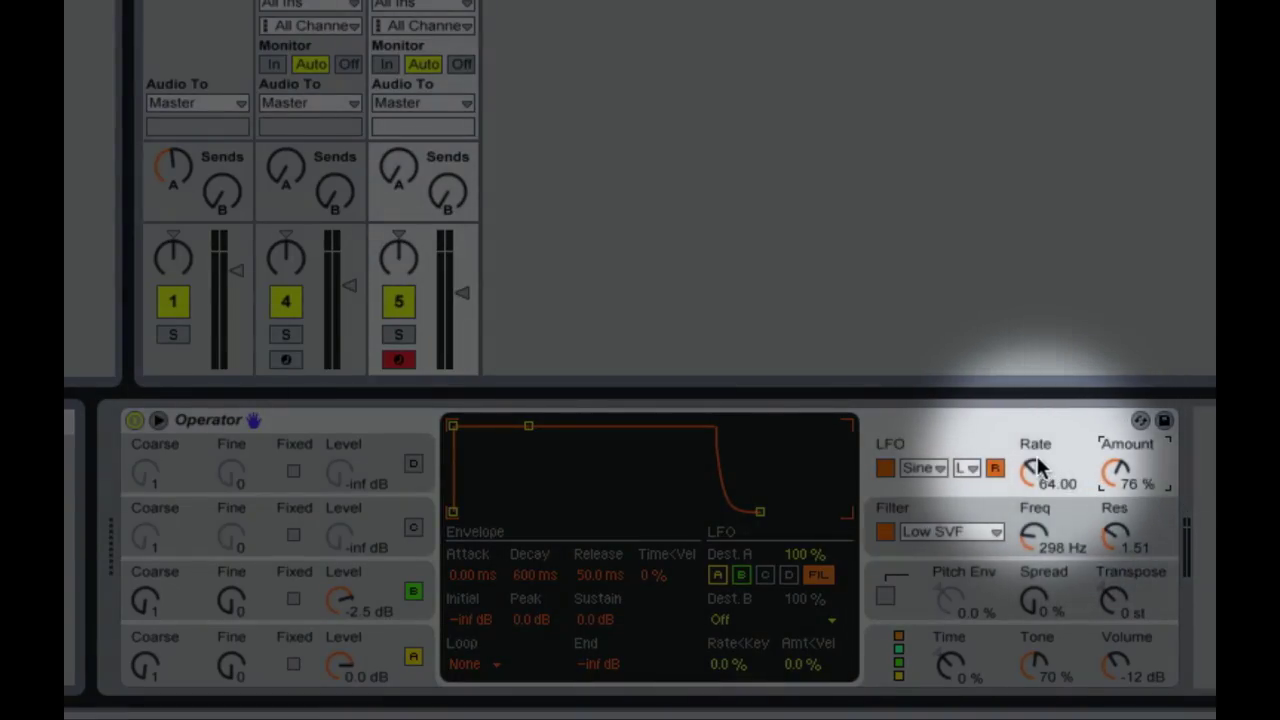
Sync the LFO rate to the song tempo and set it to 1/8.
left_click_drag(1050, 470, 1018, 482)
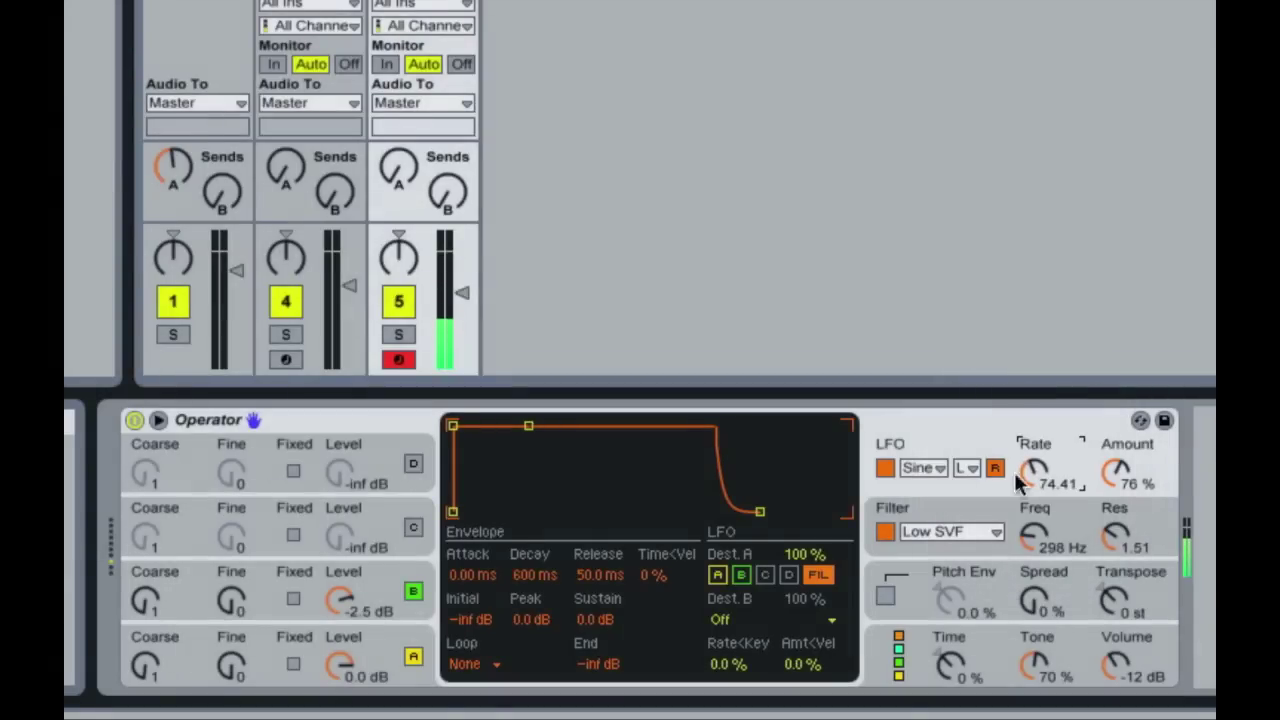
left_click(968, 468)
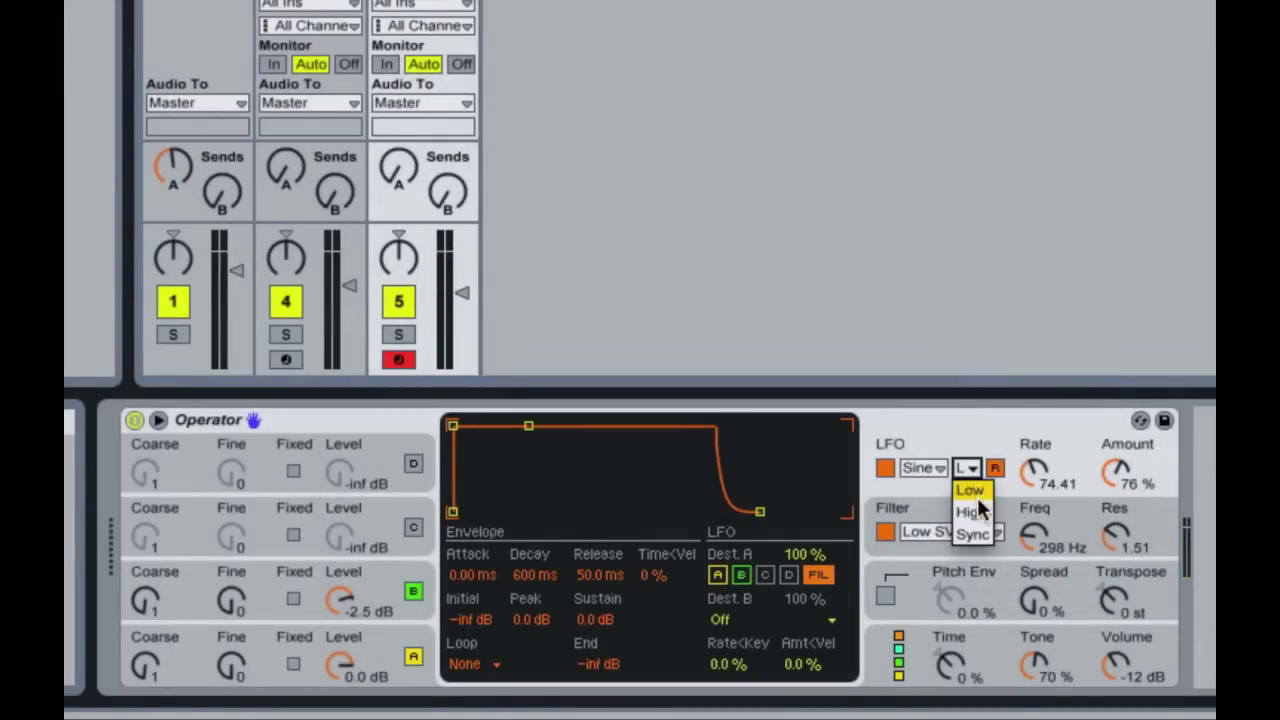
left_click(972, 533)
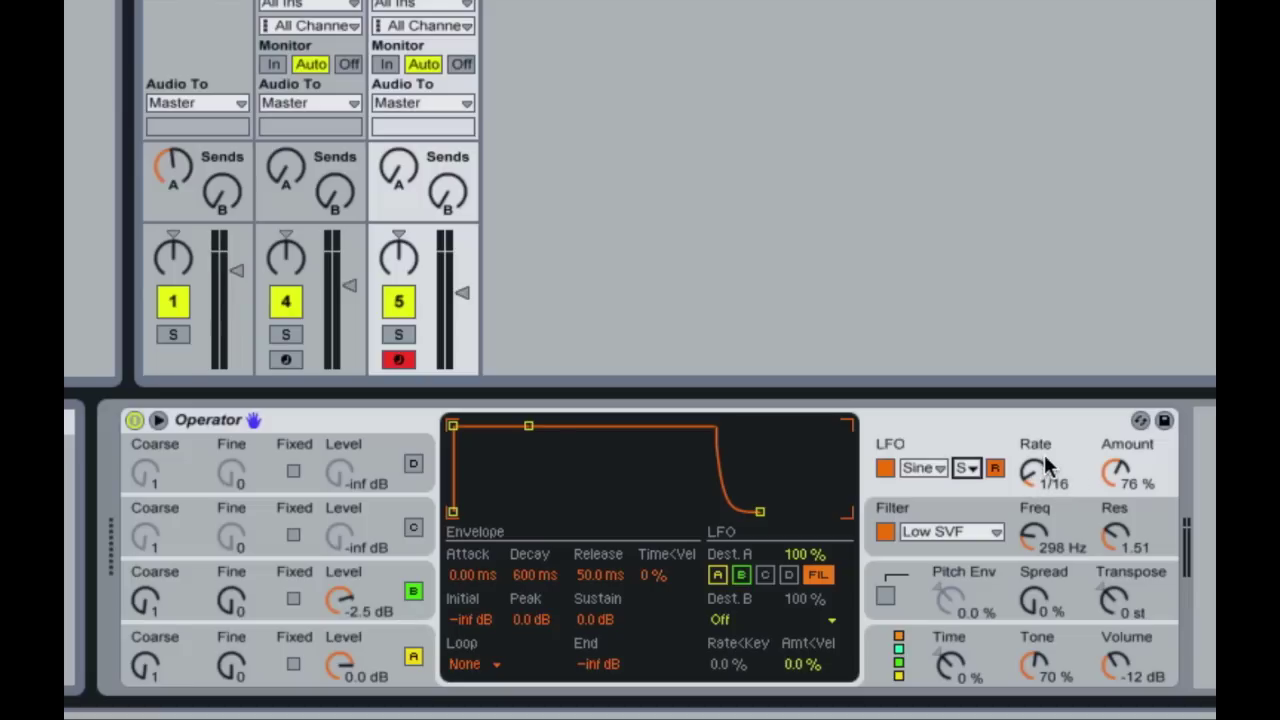
left_click(967, 468)
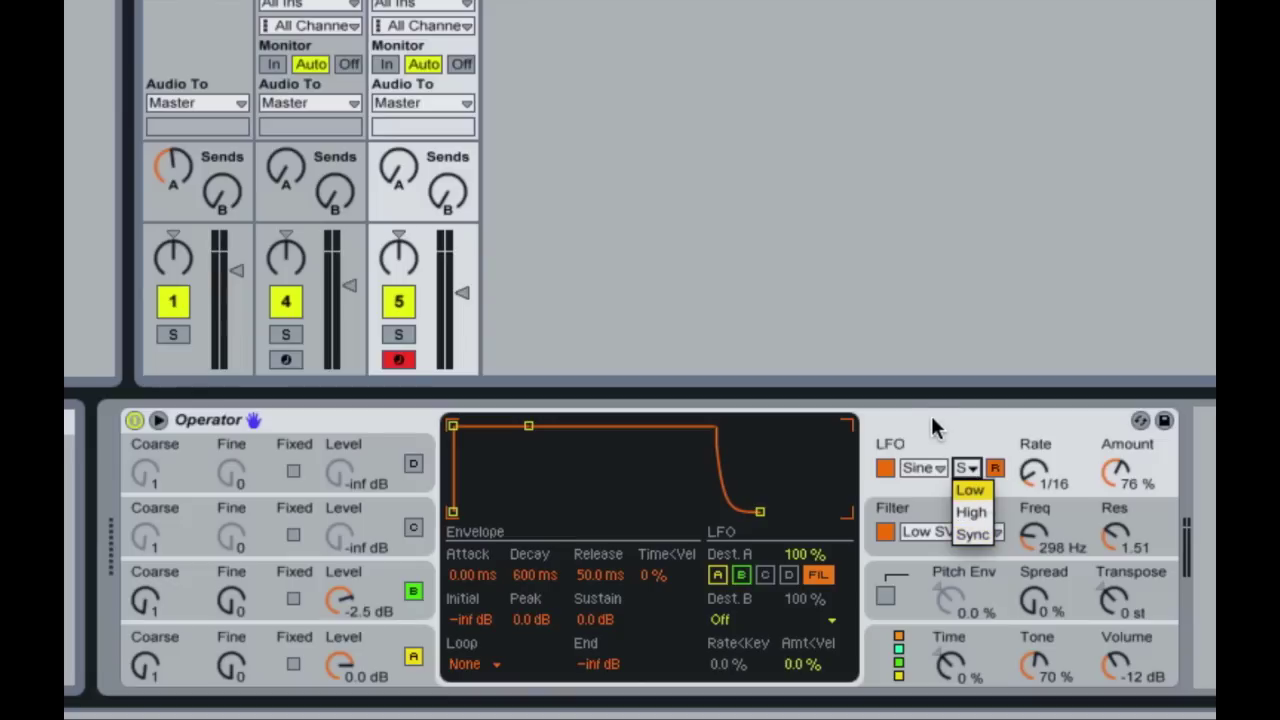
left_click(963, 470)
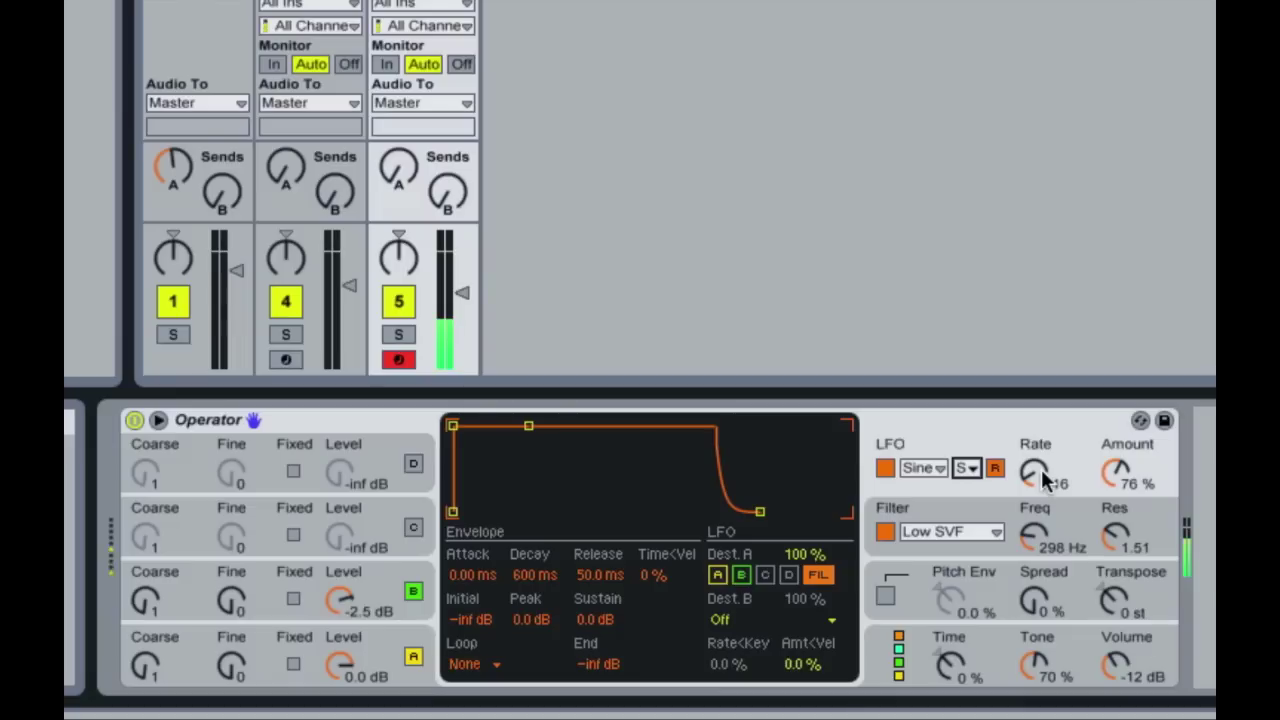
left_click_drag(1045, 480, 1045, 445)
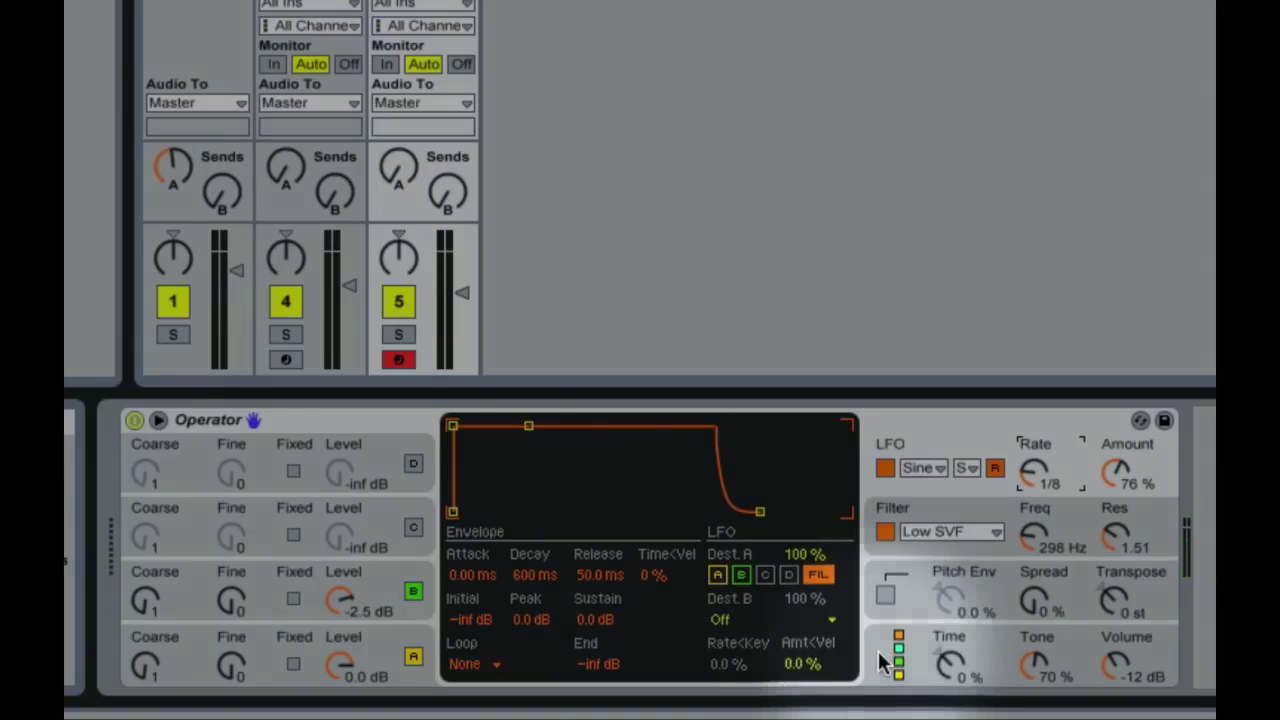
Lower Operator's voice count from 6 to 1 in its global settings.
left_click(878, 652)
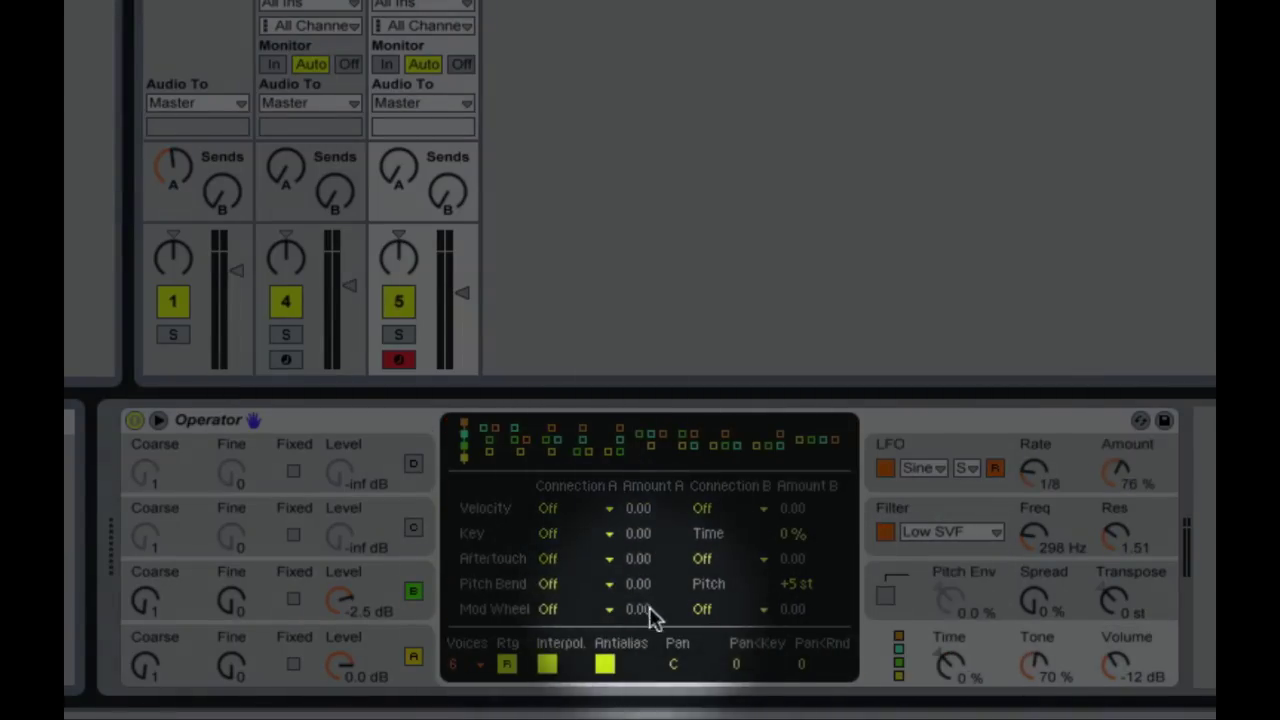
left_click(468, 662)
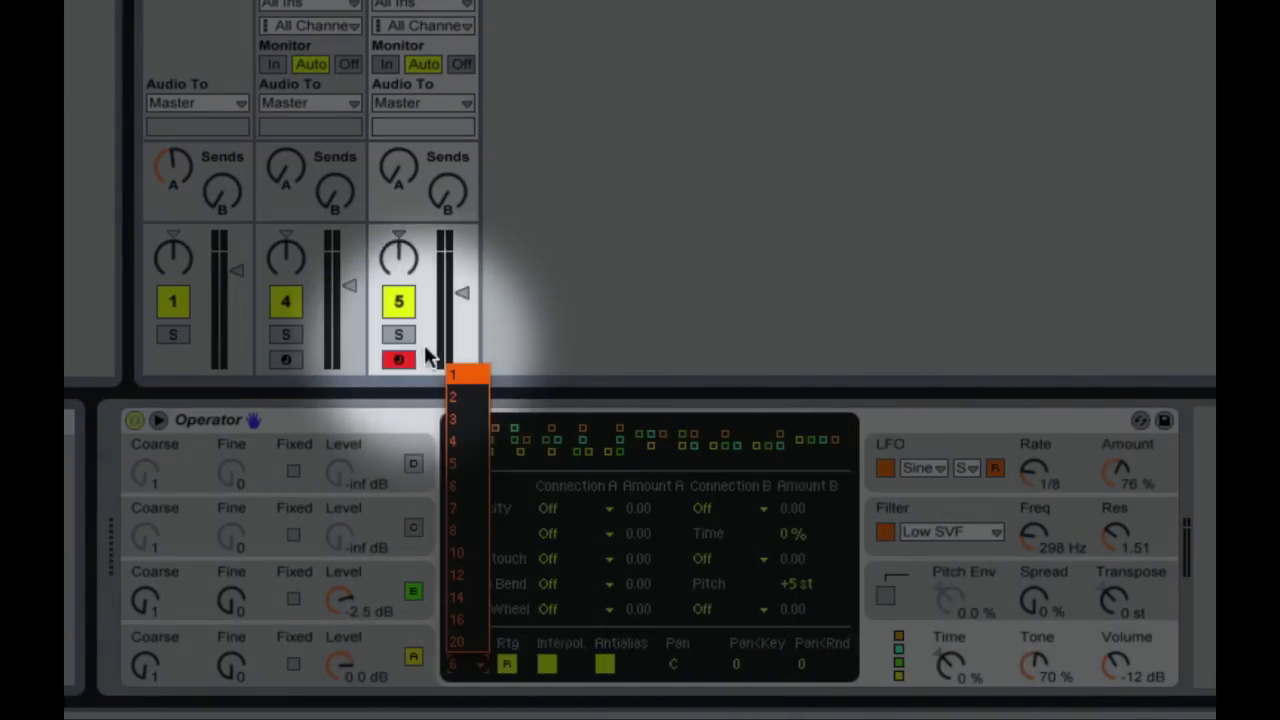
left_click(455, 375)
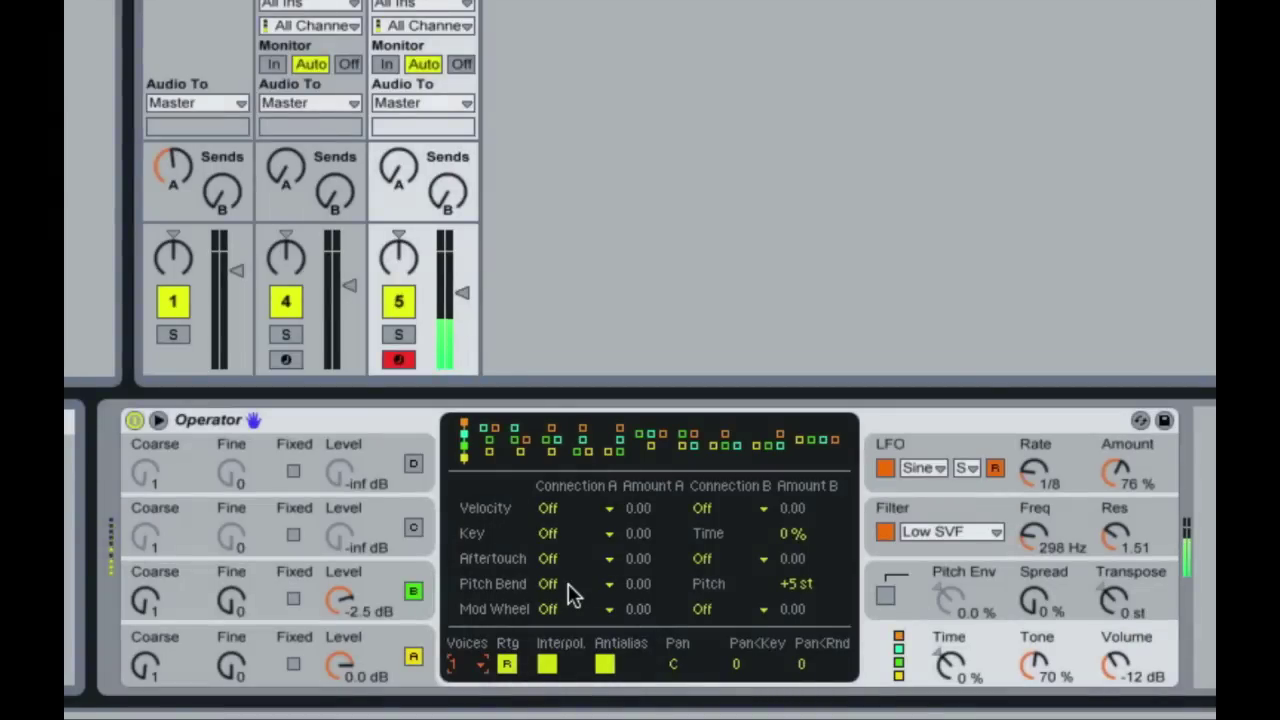
Turn on Operator's glide and raise the glide time from 50 ms to 151 ms.
left_click(914, 605)
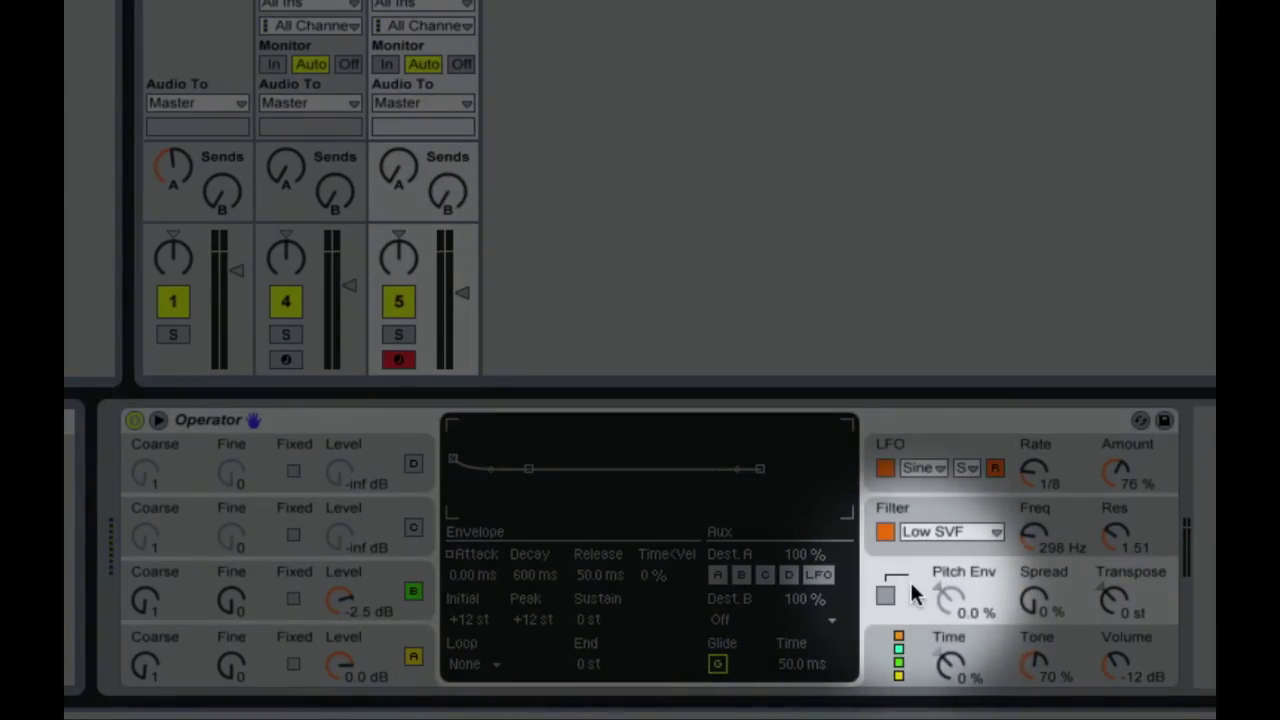
left_click(718, 663)
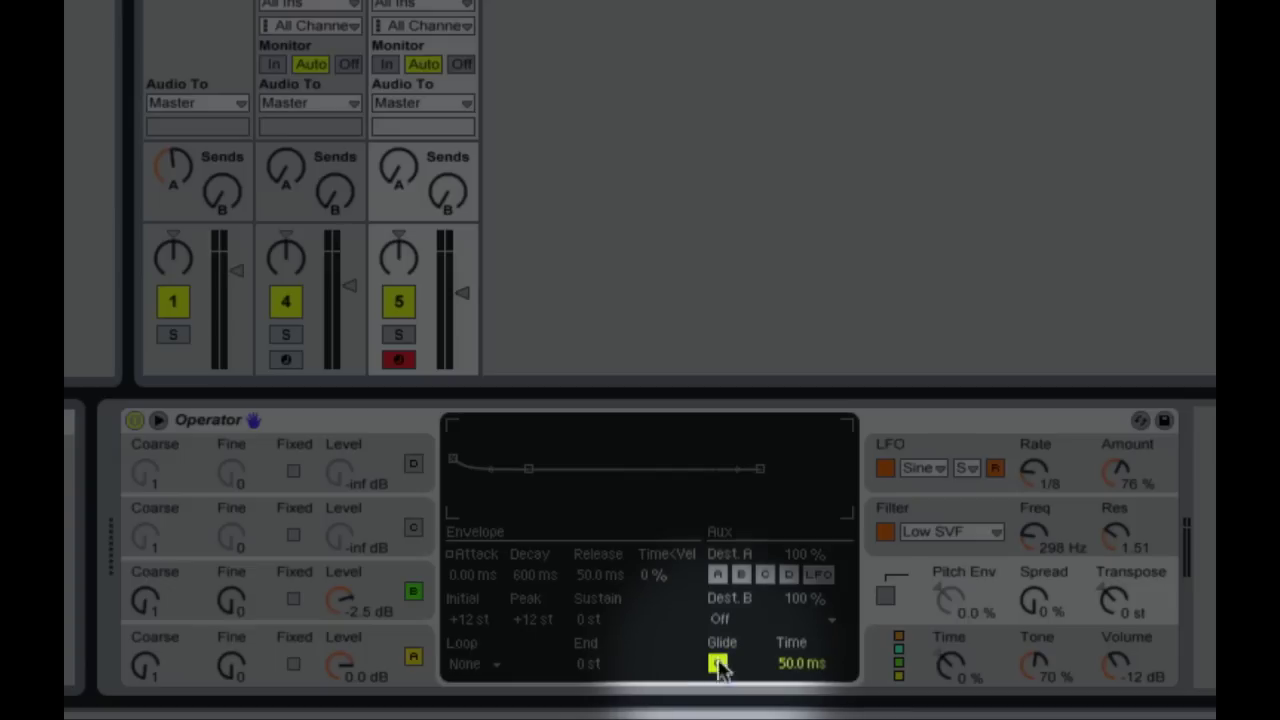
left_click_drag(801, 666, 801, 600)
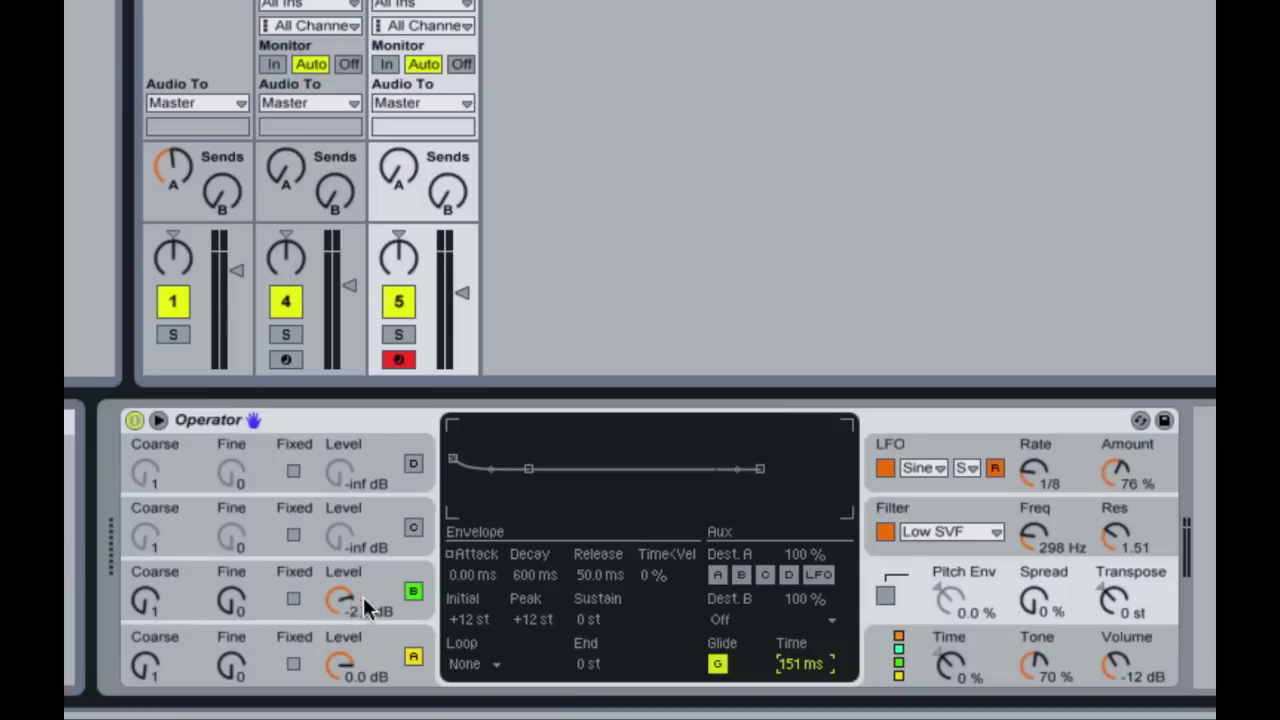
Raise the LFO rate and bring the filter cutoff to 425 Hz.
left_click(890, 655)
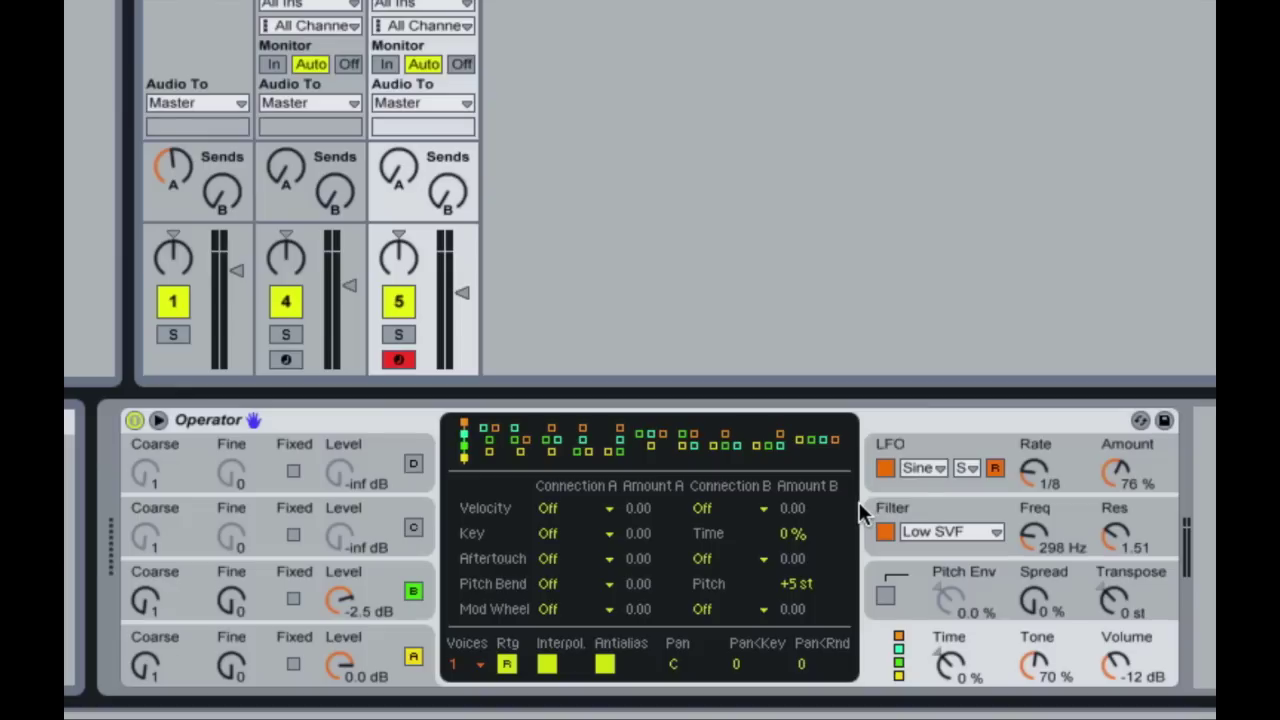
left_click_drag(1048, 488, 1048, 476)
left_click_drag(1034, 535, 1036, 570)
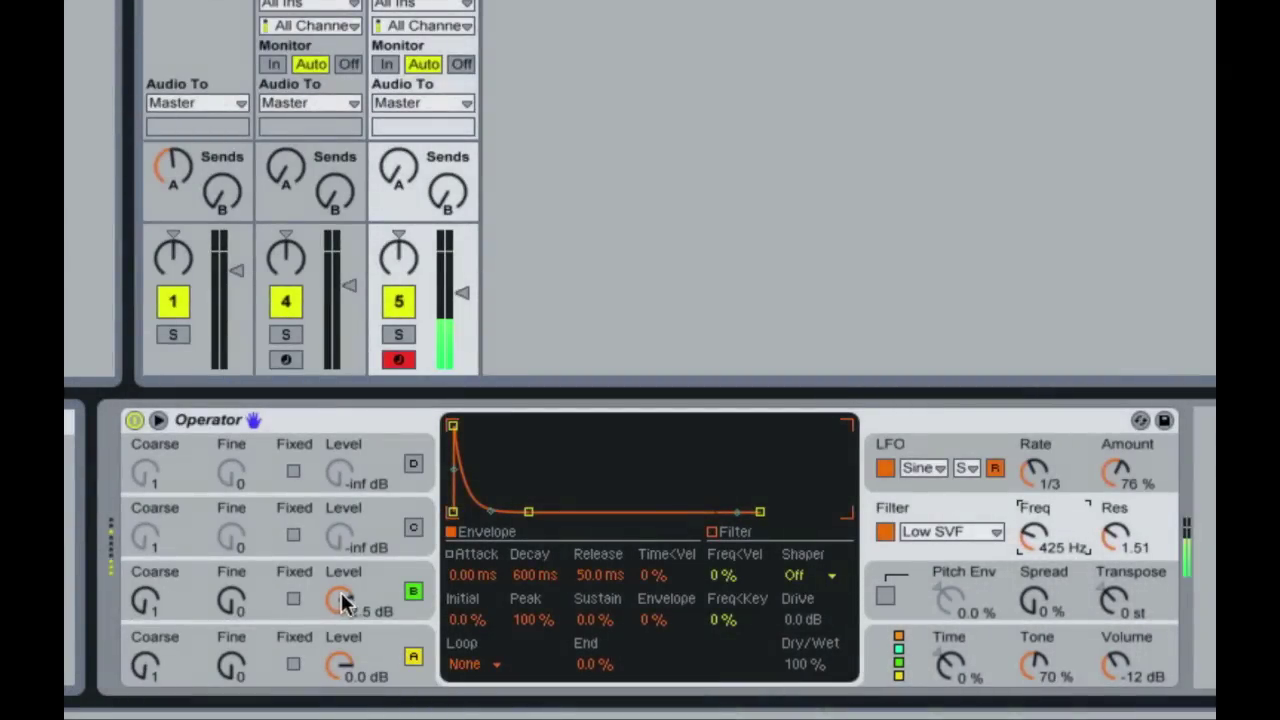
Adjust oscillator B's level to -8.6 dB and its coarse tuning, leaving coarse at 1.
left_click_drag(342, 600, 343, 598)
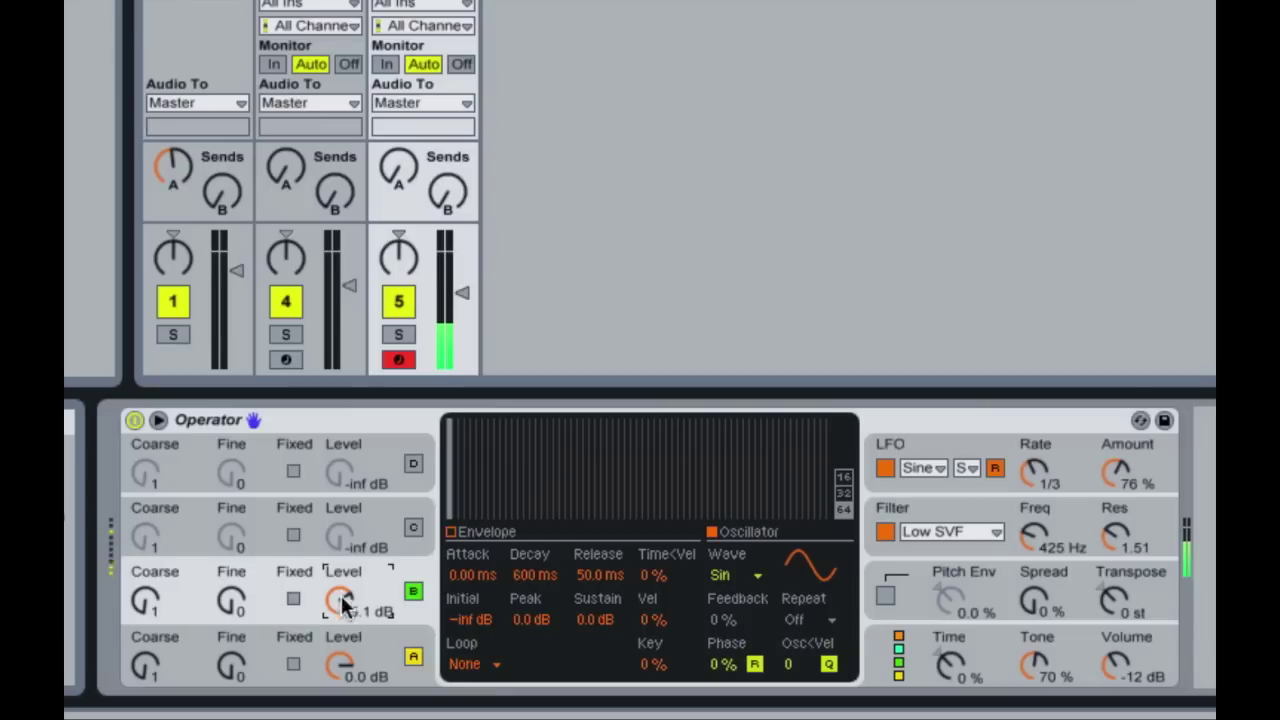
left_click(345, 646)
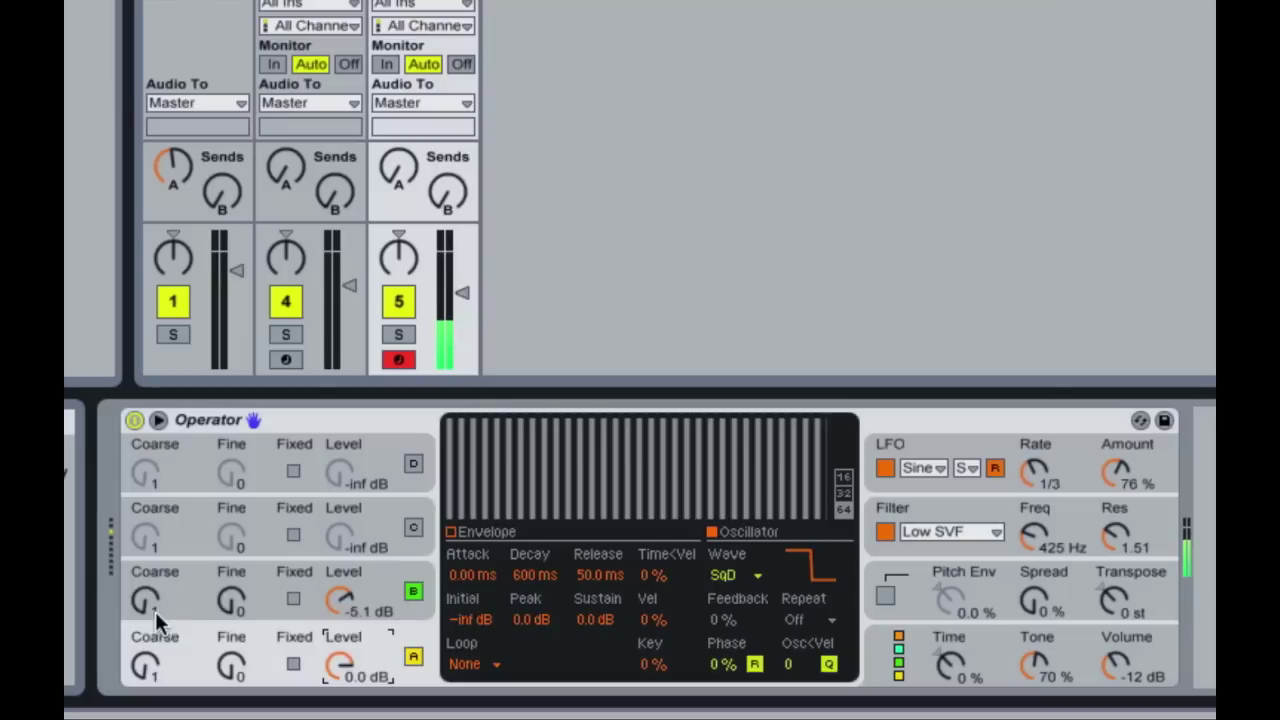
left_click_drag(155, 611, 155, 596)
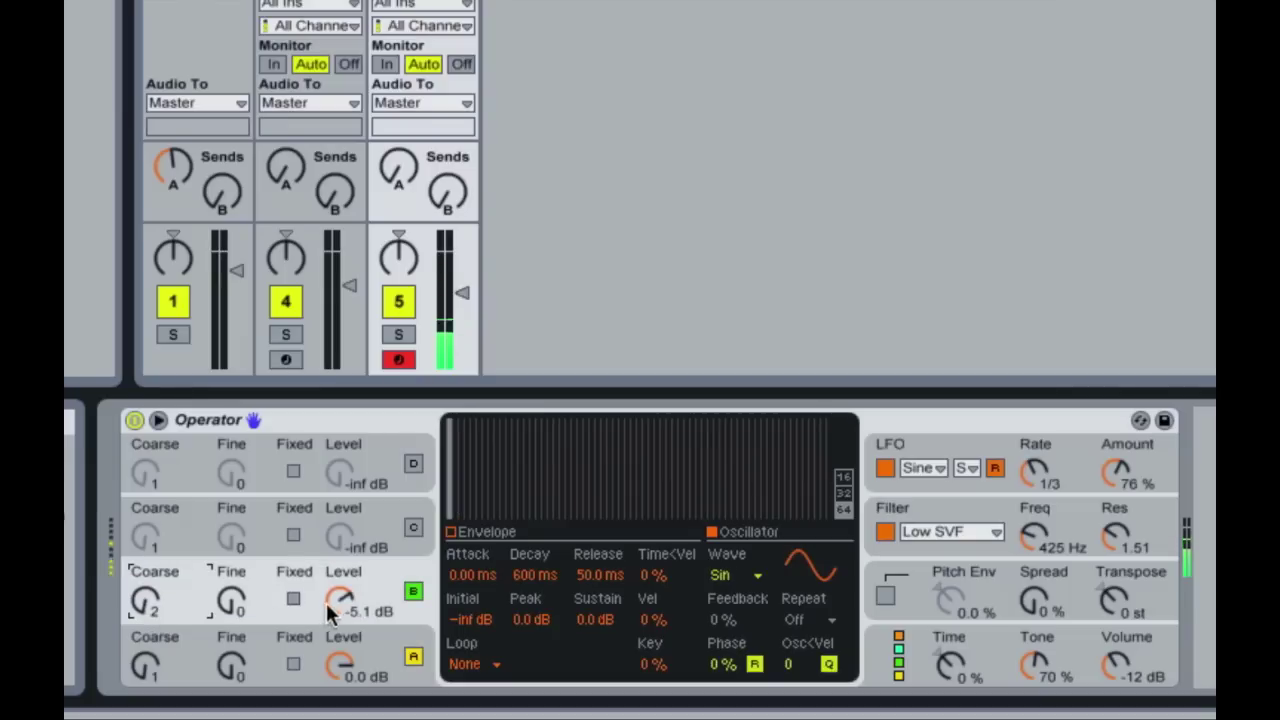
mouse_move(330, 614)
left_mouse_down()
mouse_move(340, 608)
mouse_move(340, 625)
left_mouse_up()
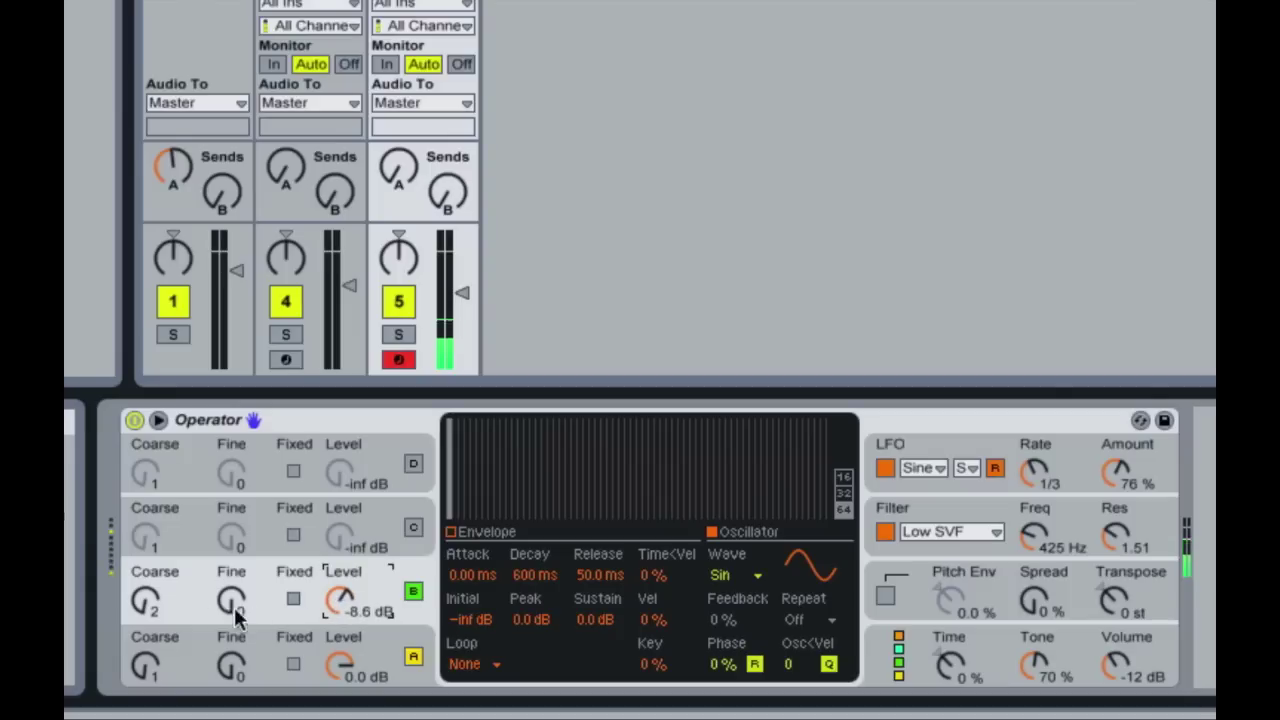
left_click_drag(157, 606, 157, 616)
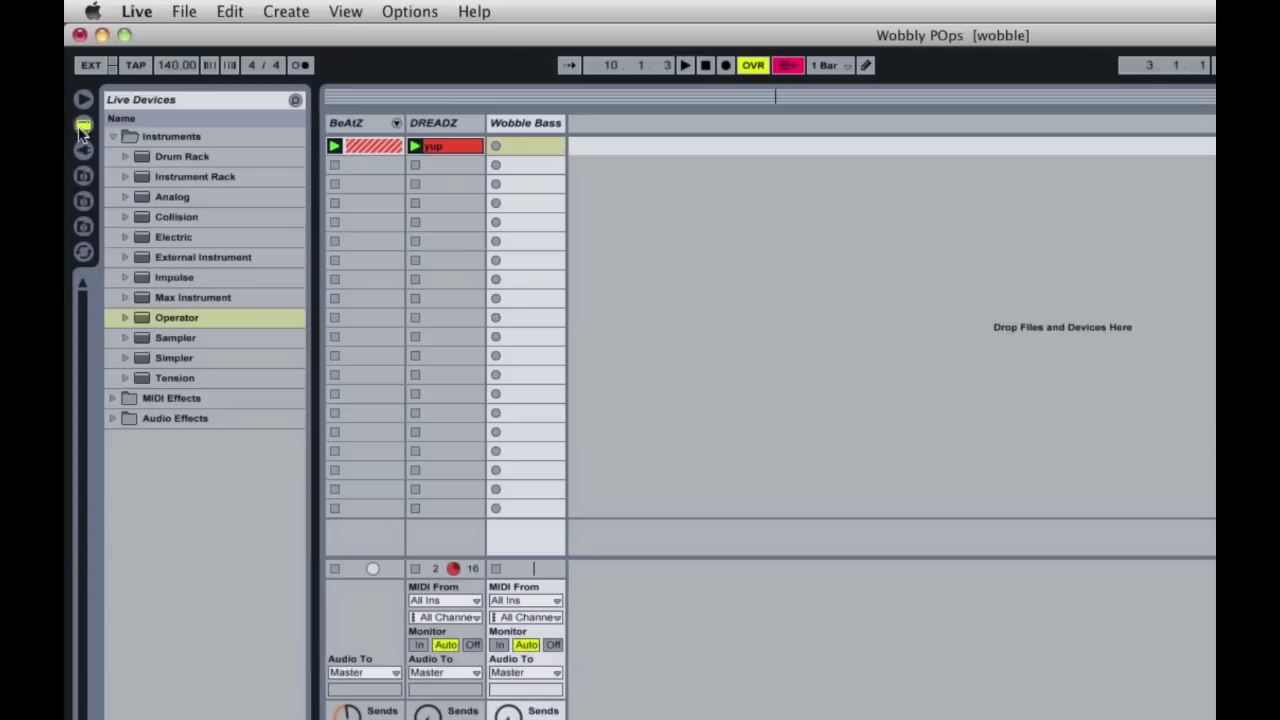
Add the Amp effect from Audio Effects after Operator, using the Blues model.
left_click(113, 136)
left_click(113, 177)
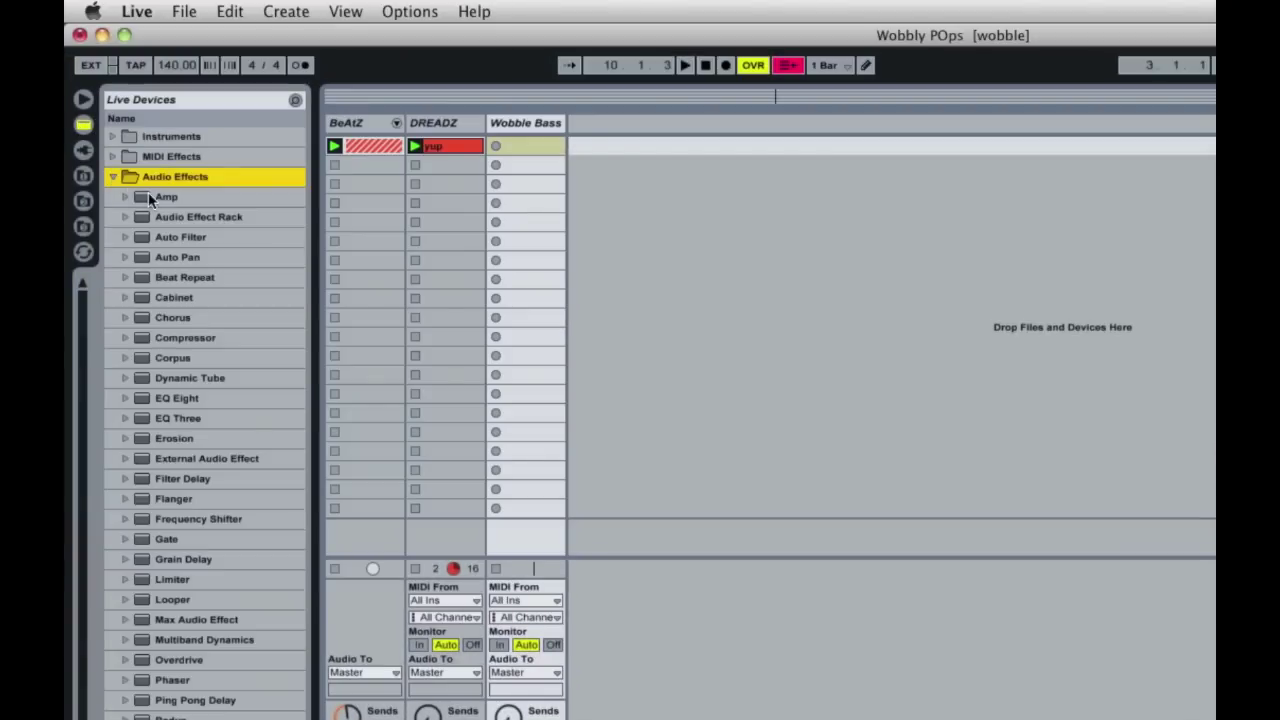
double_click(160, 197)
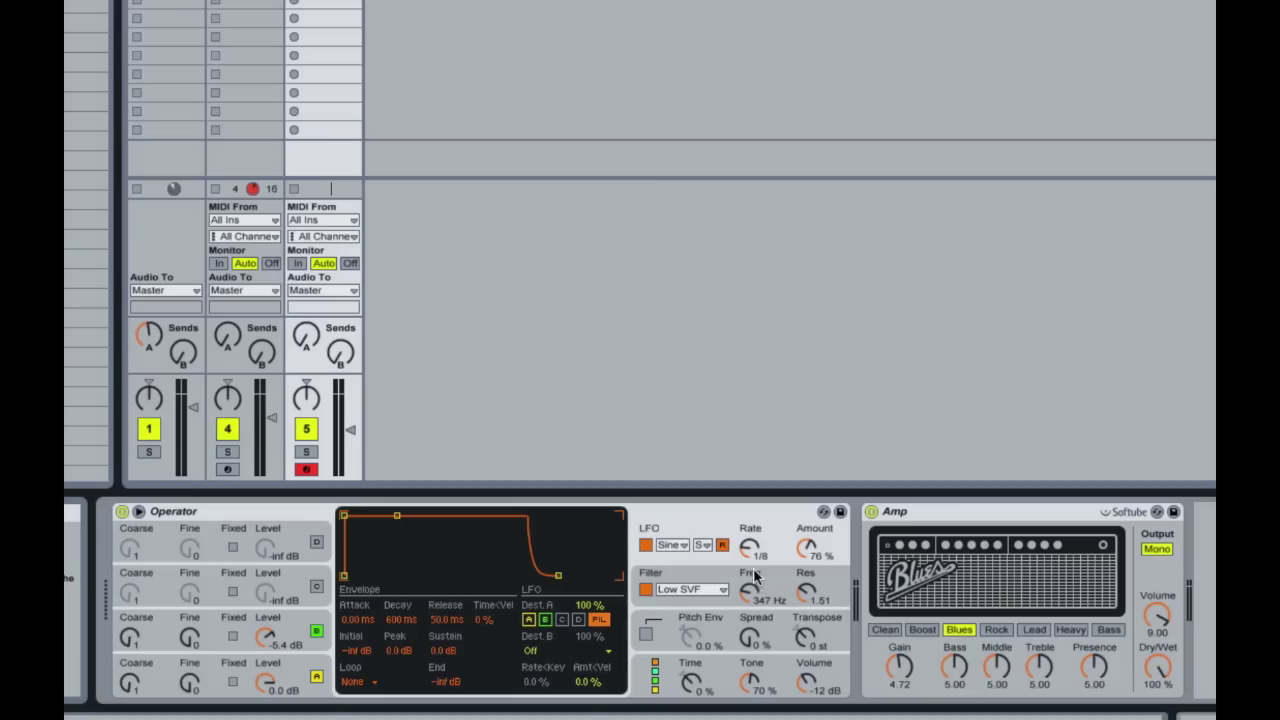
Switch Operator's centre display to the filter envelope, then back to the LFO envelope and destinations.
left_click(733, 578)
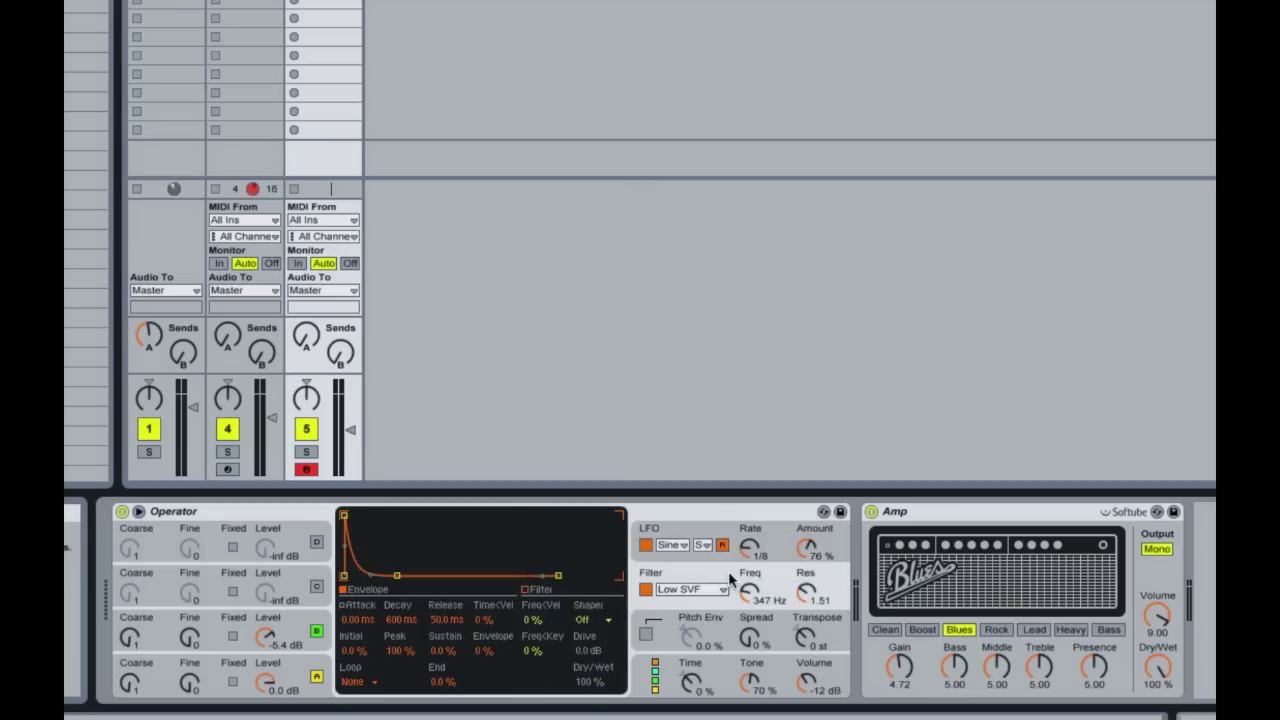
left_click(712, 540)
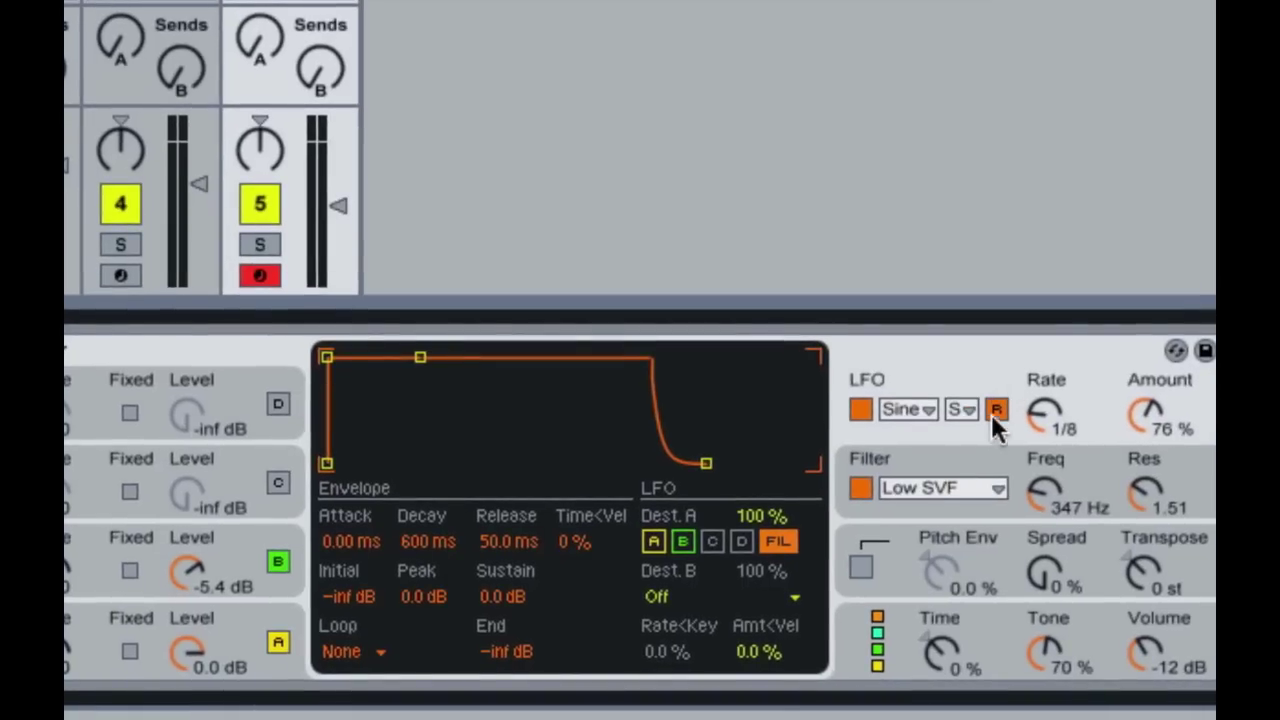
left_click(997, 458)
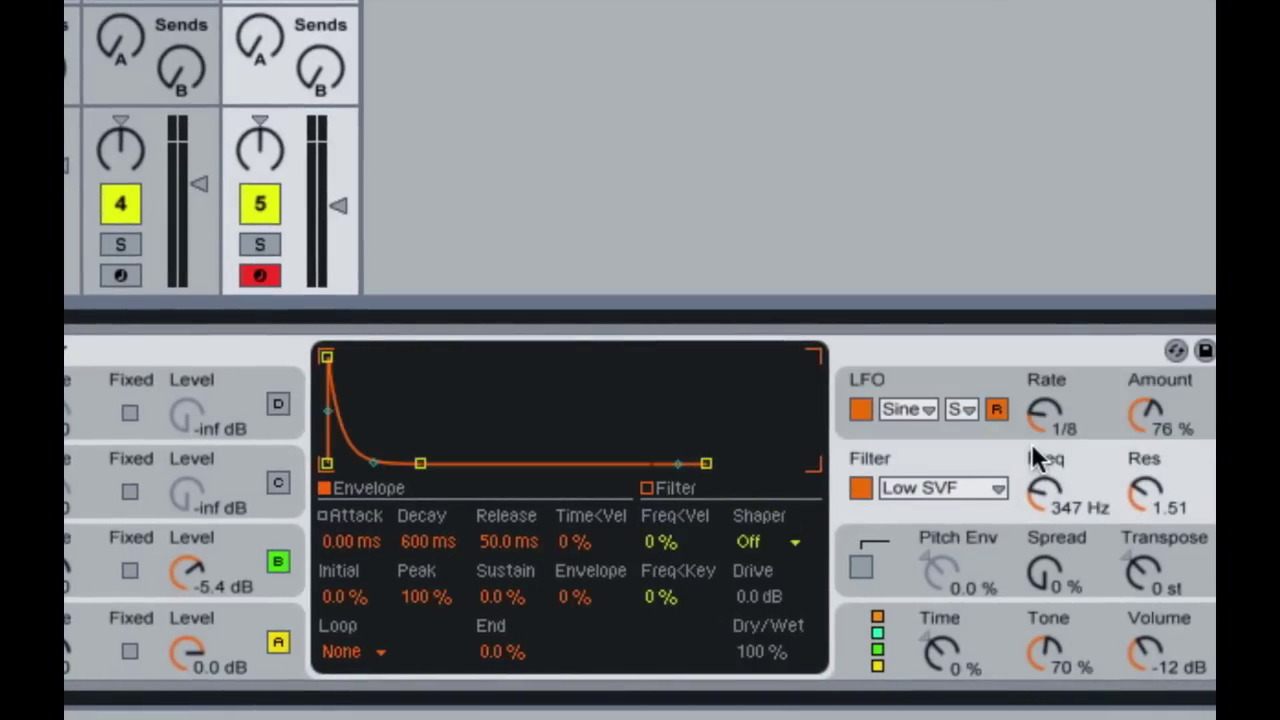
left_click(996, 393)
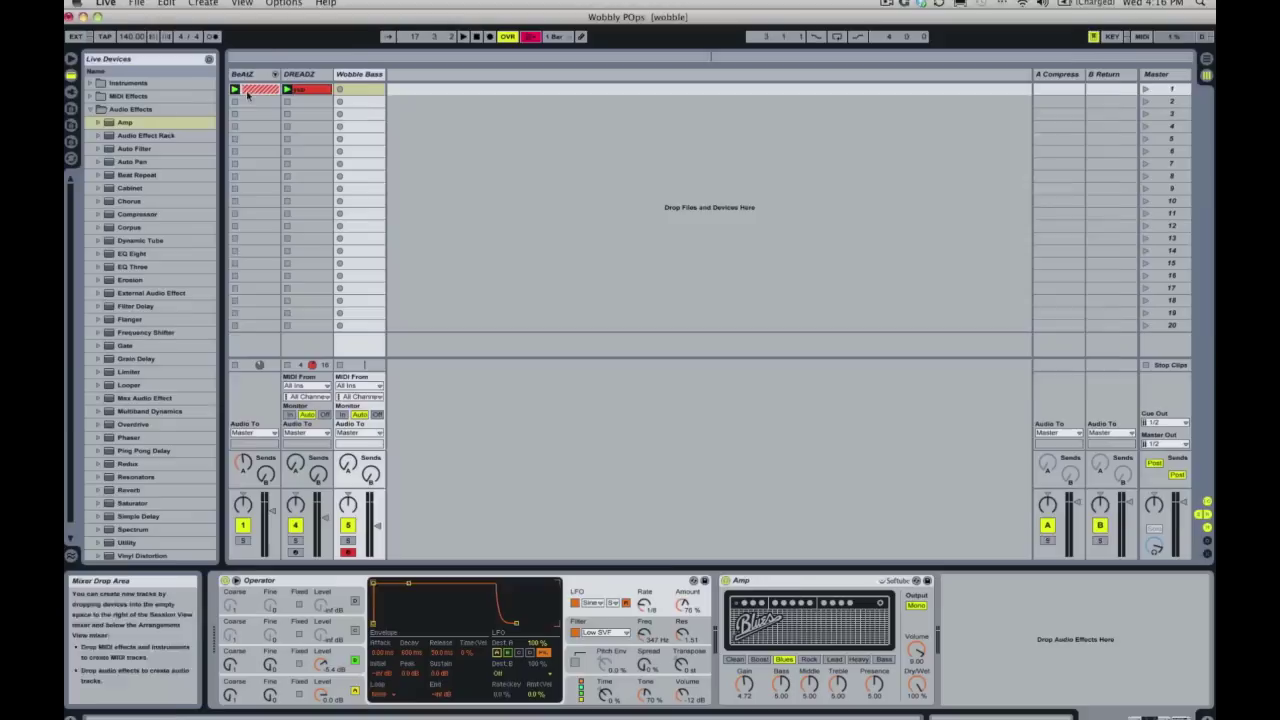
Browse the BeAtZ group and DREADZ track devices, then fold the BeAtZ group back up.
left_click(217, 41)
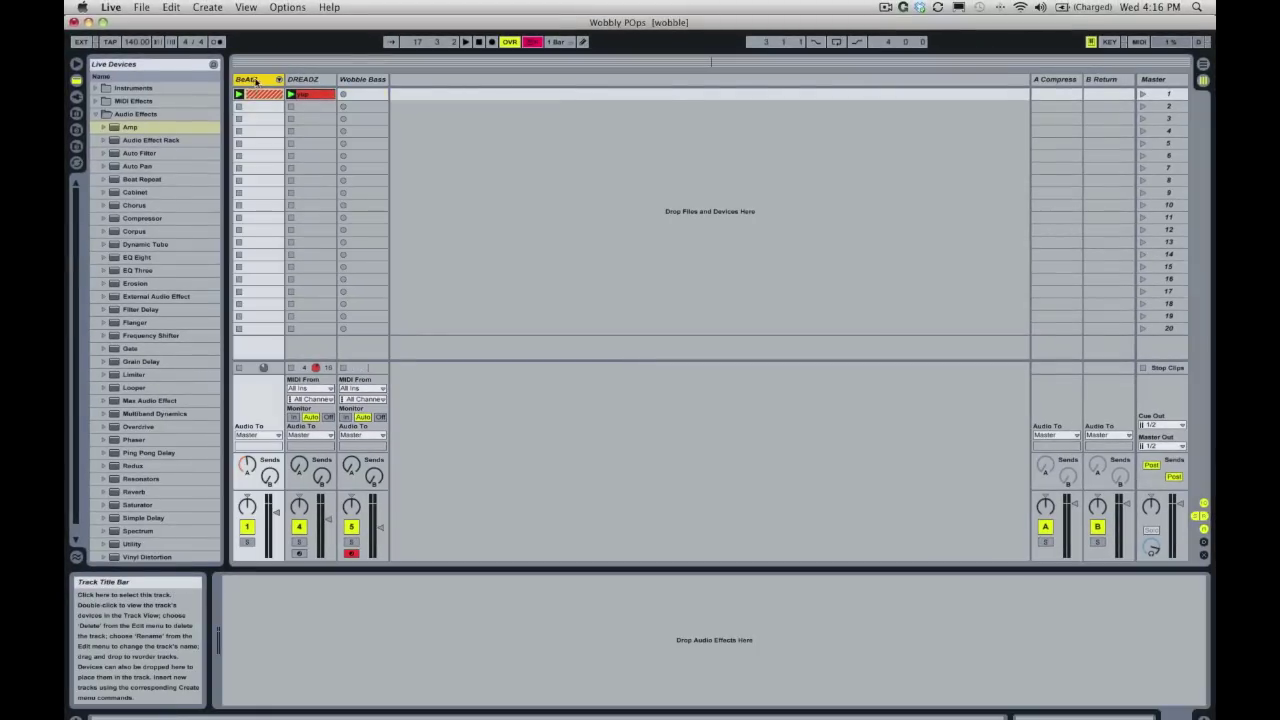
left_click(278, 80)
left_click(301, 91)
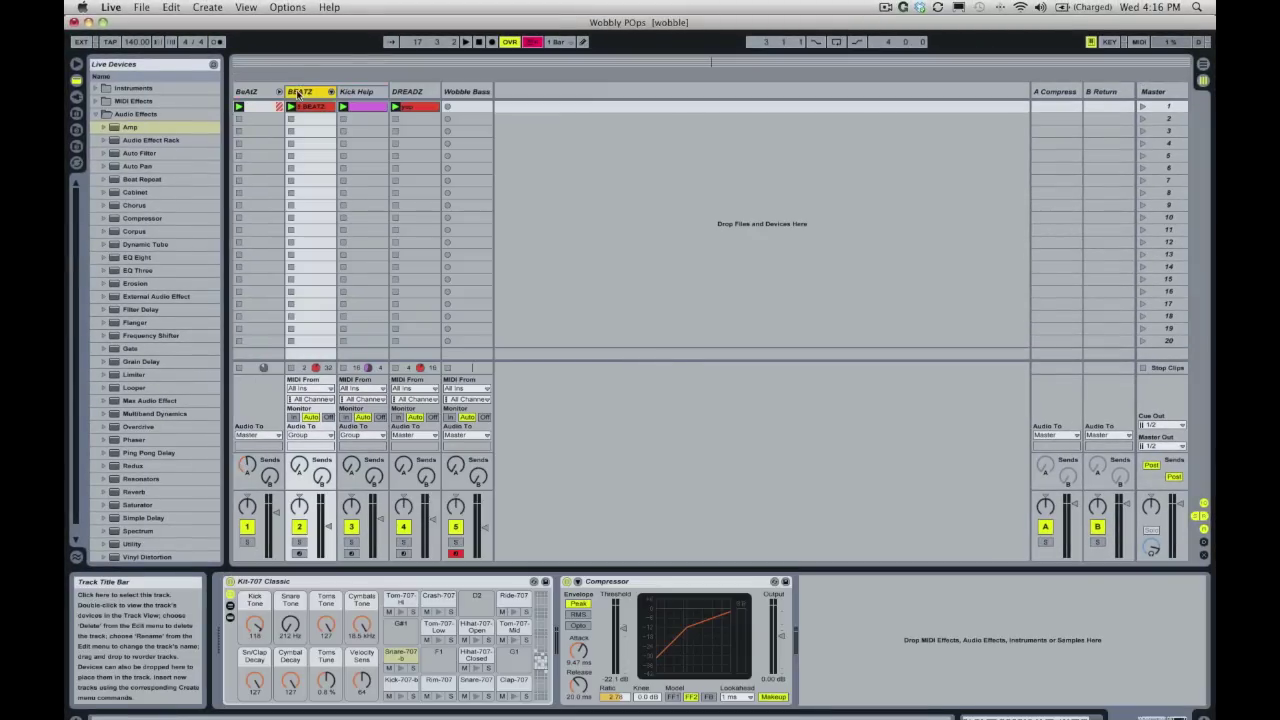
left_click(280, 92)
left_click(306, 81)
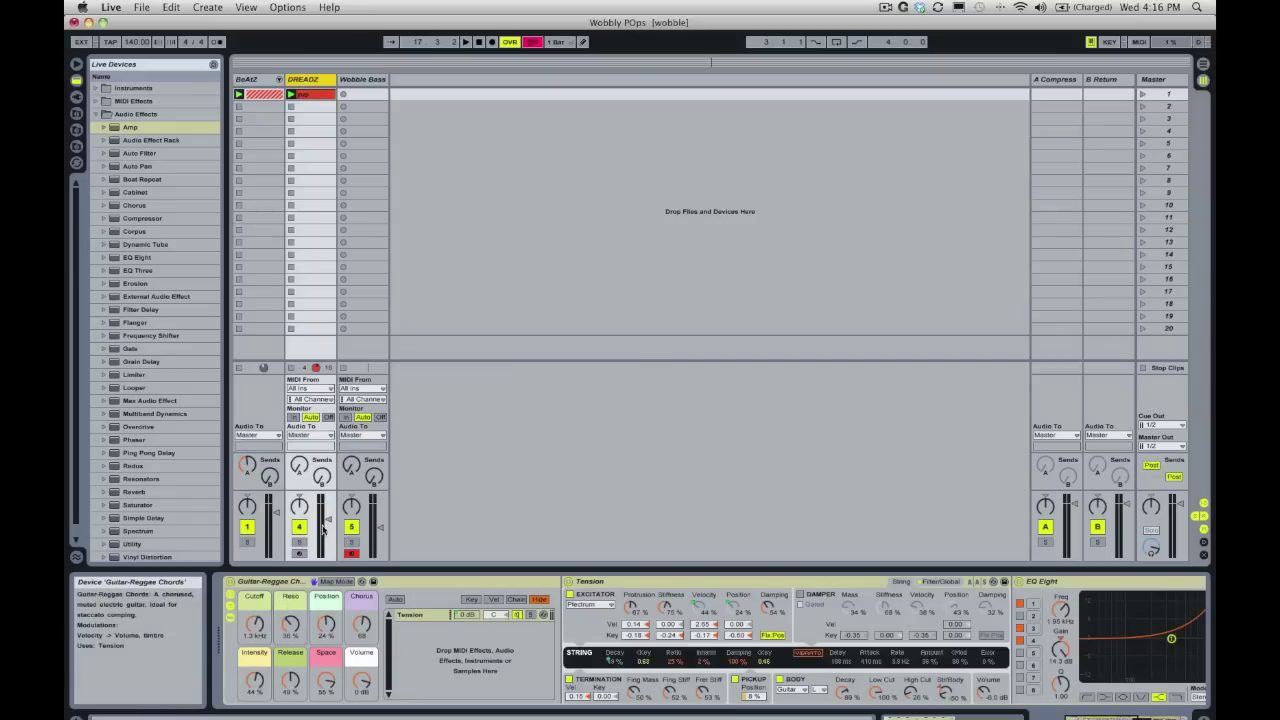
left_click(310, 94)
Show the Wobble Bass track's Operator and Amp devices and start playback.
left_click(369, 84)
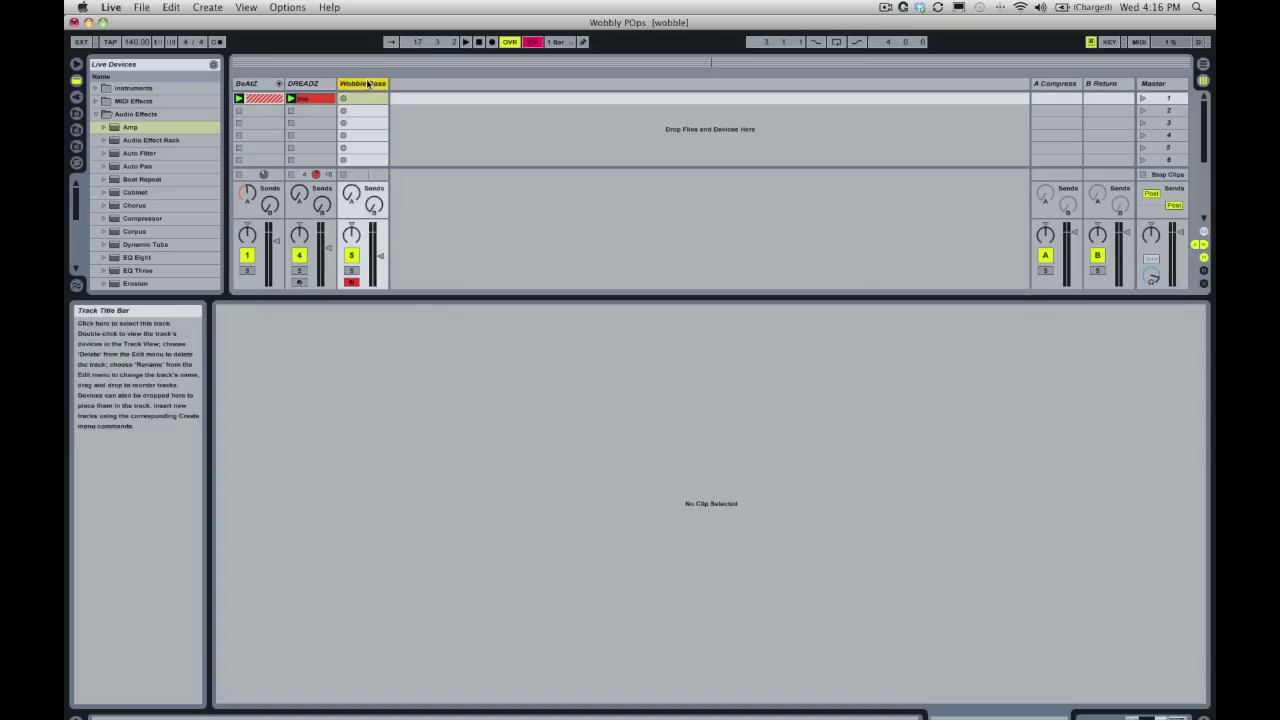
double_click(368, 84)
key("space")
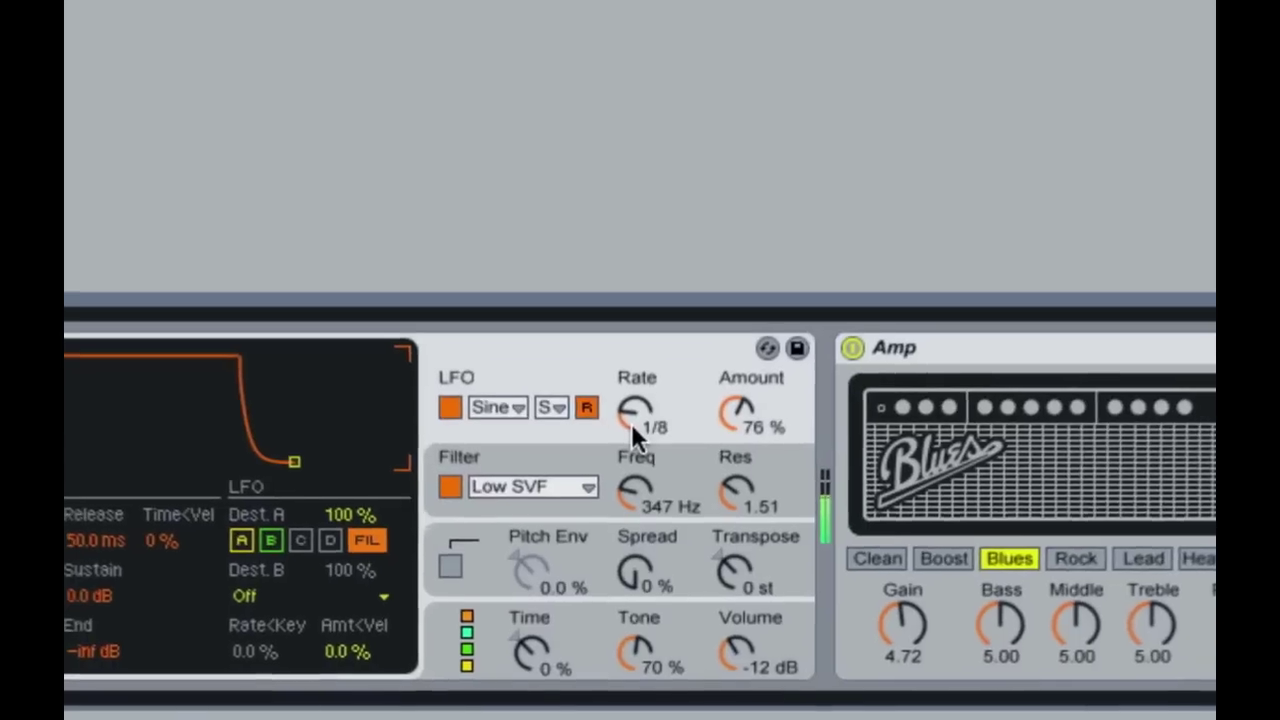
Sweep Operator's LFO rate through 1/3, 1/12 and 1/24 during playback, ending at 1/8.
left_click_drag(642, 553, 642, 538)
mouse_move(632, 395)
left_mouse_down()
mouse_move(632, 410)
mouse_move(632, 370)
mouse_move(632, 382)
left_mouse_up()
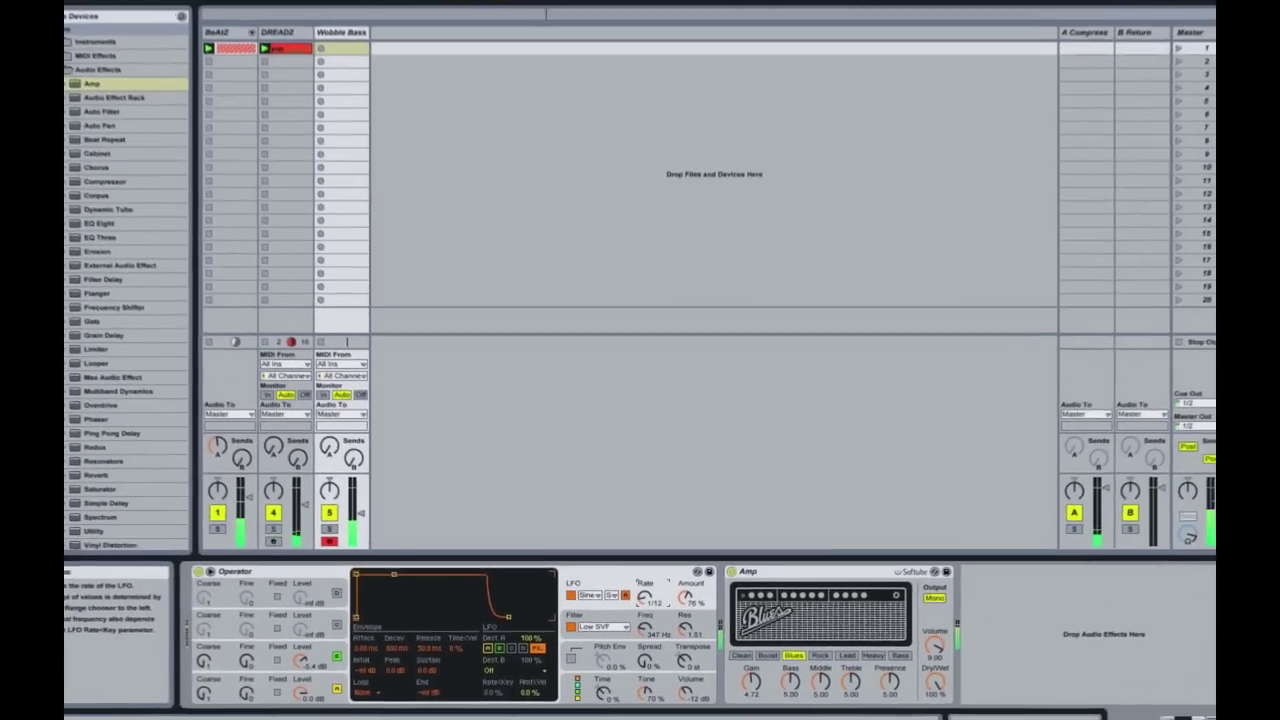
left_click_drag(644, 583, 645, 600)
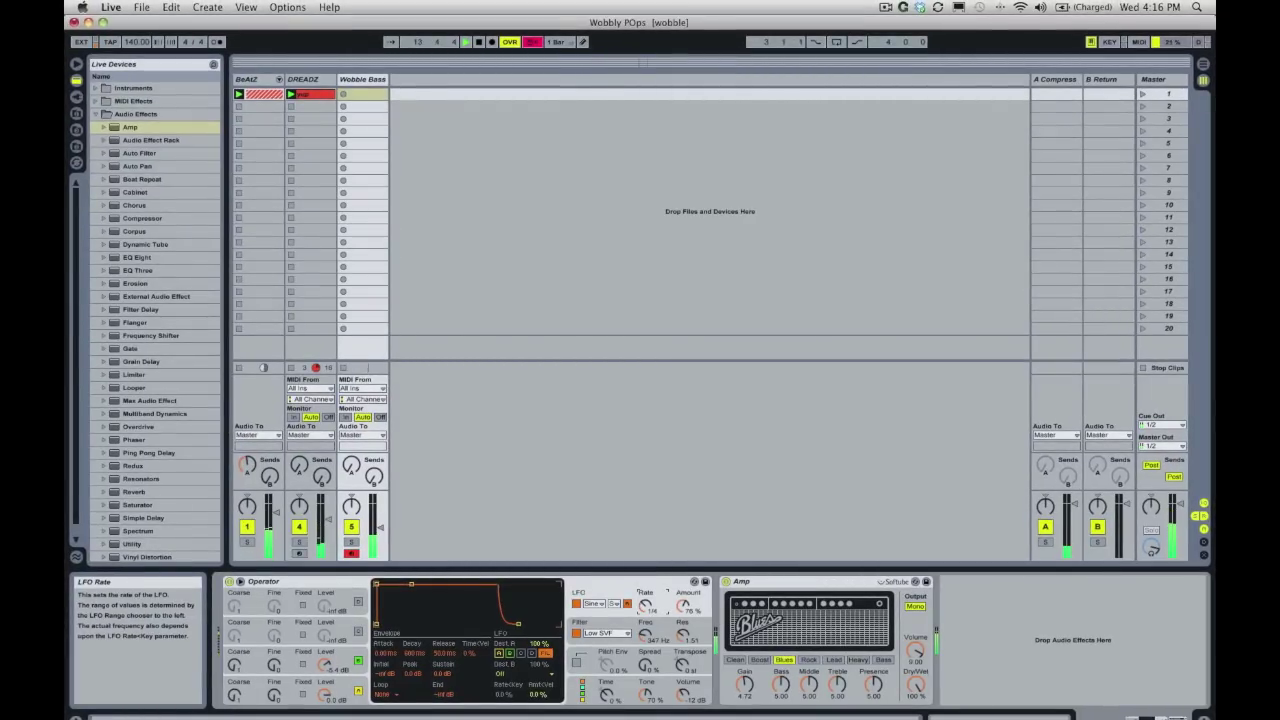
left_click_drag(645, 606, 645, 614)
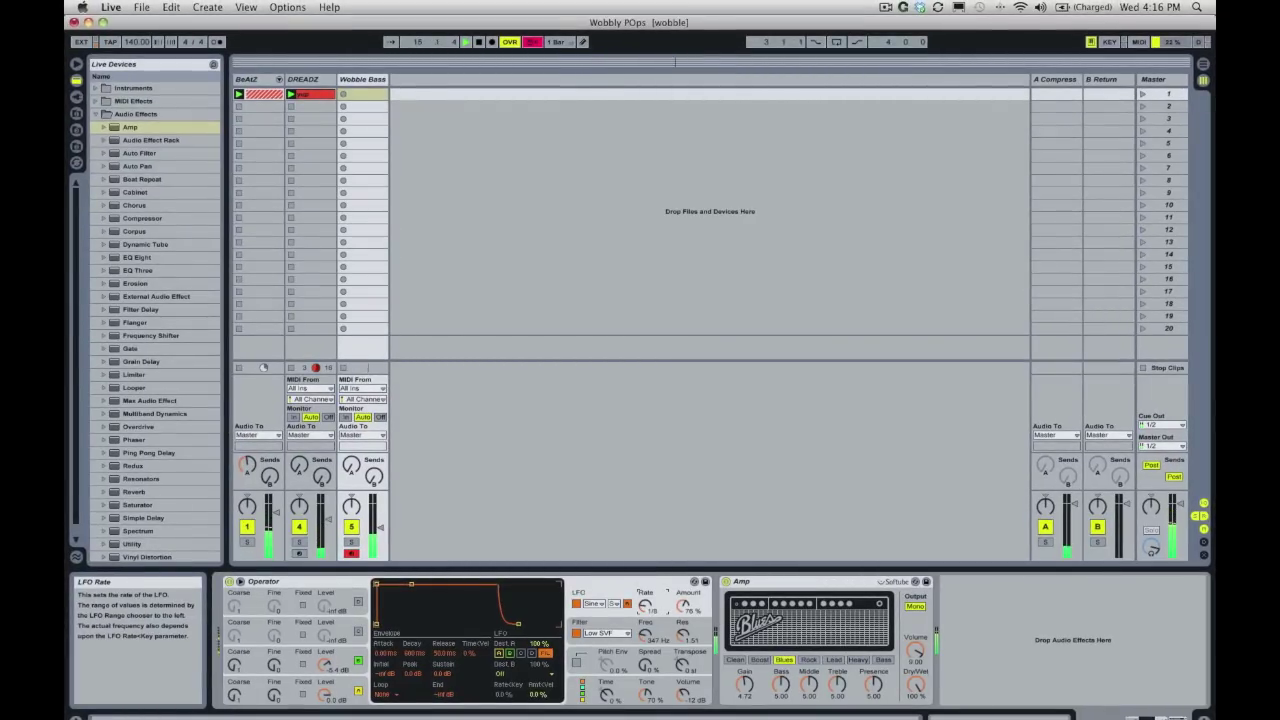